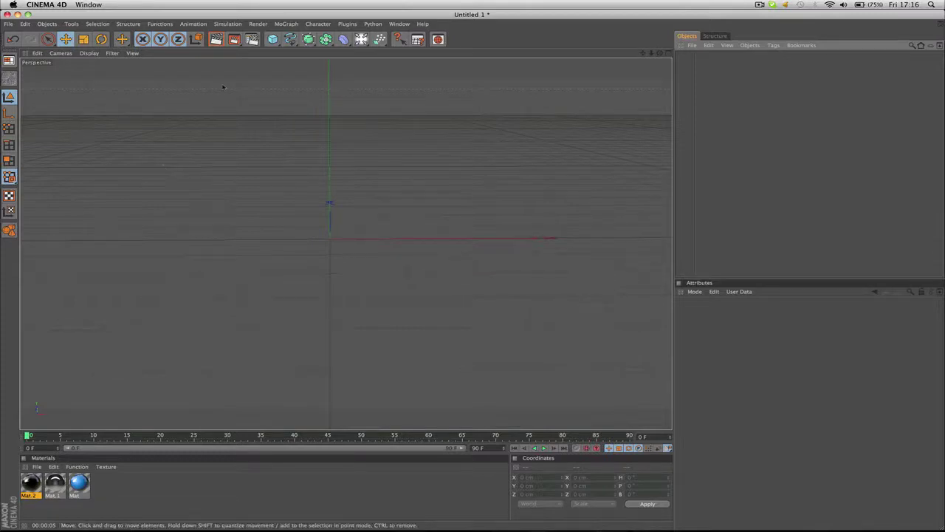
In the render settings, disable Global Illumination and choose the HDV/HDTV 720 29.97 output preset.
left_click(251, 39)
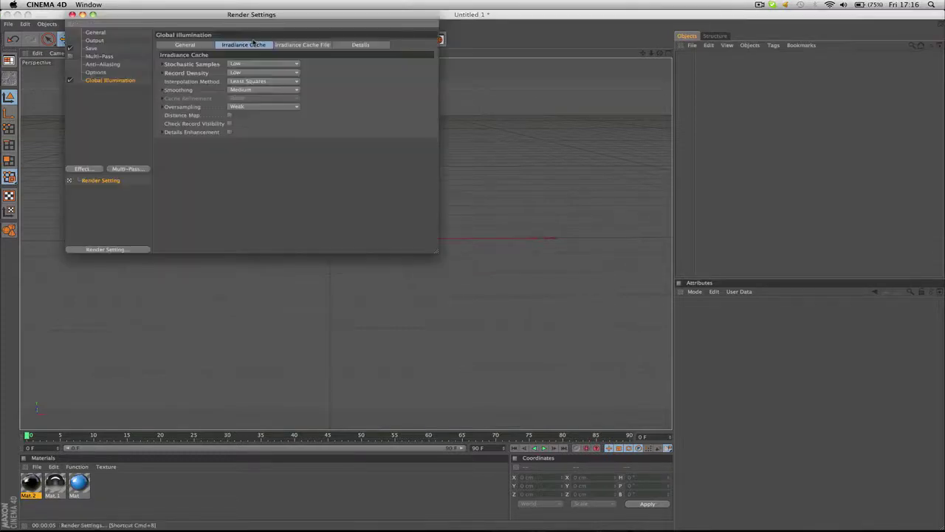
left_click(70, 81)
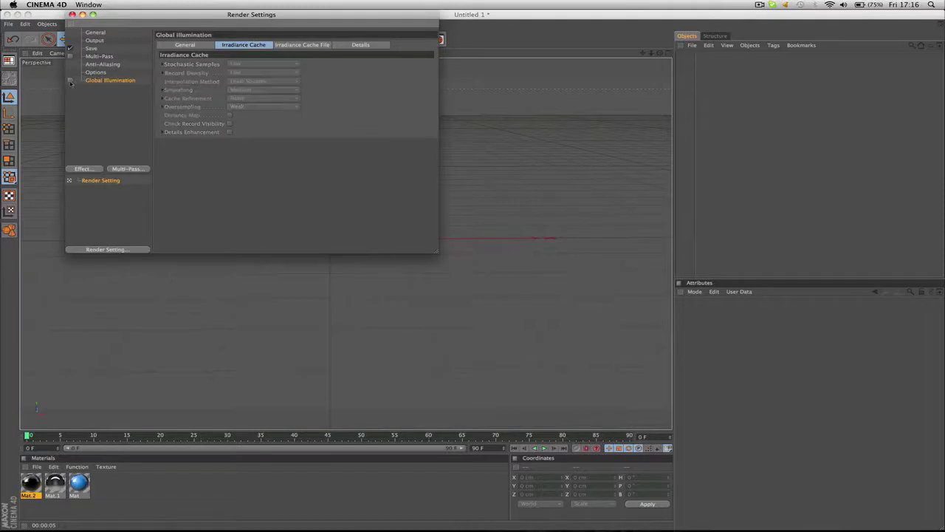
left_click(94, 41)
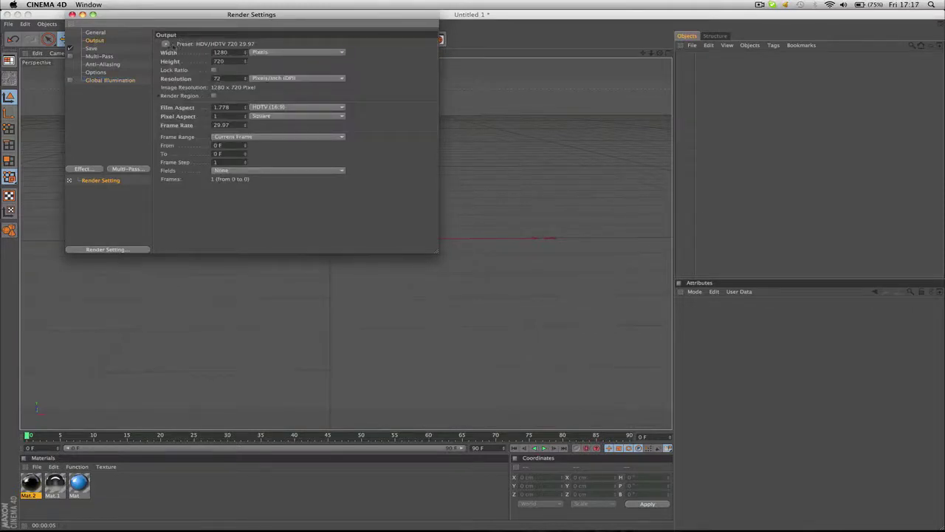
left_click(166, 44)
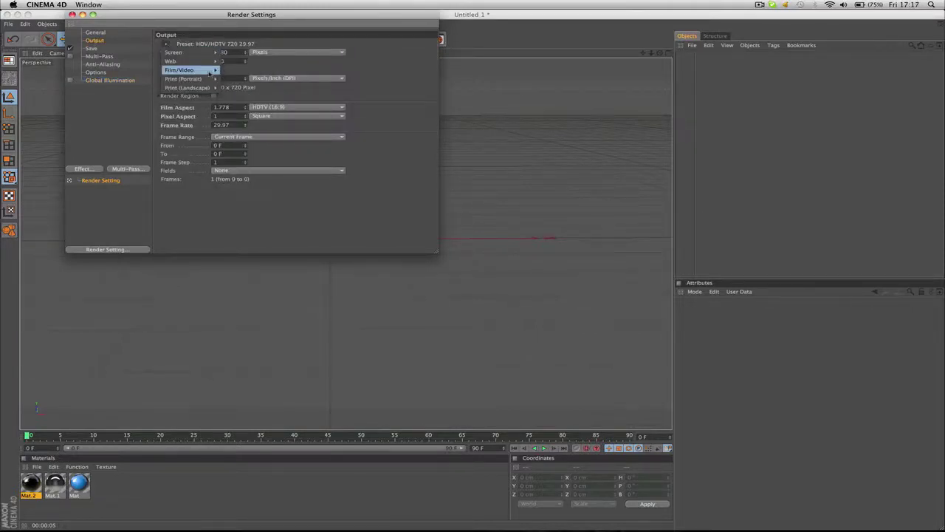
mouse_move(209, 71)
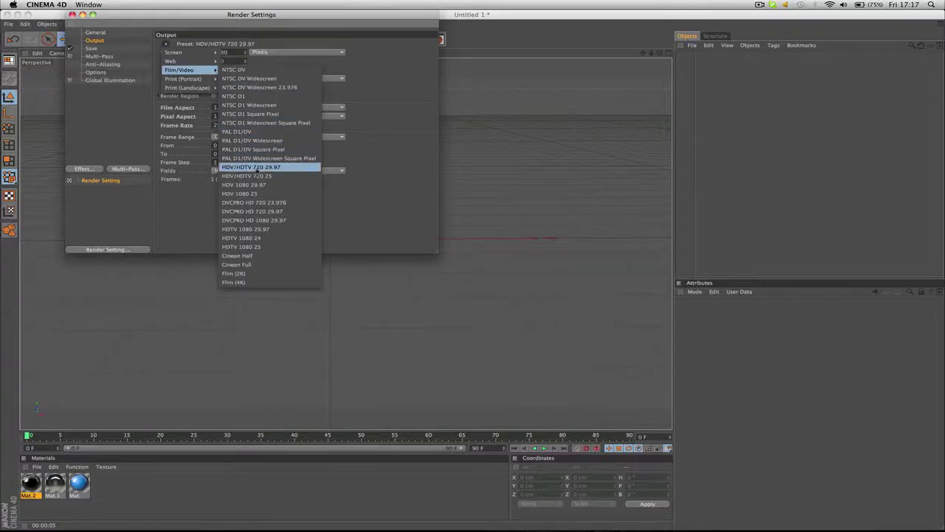
left_click(292, 170)
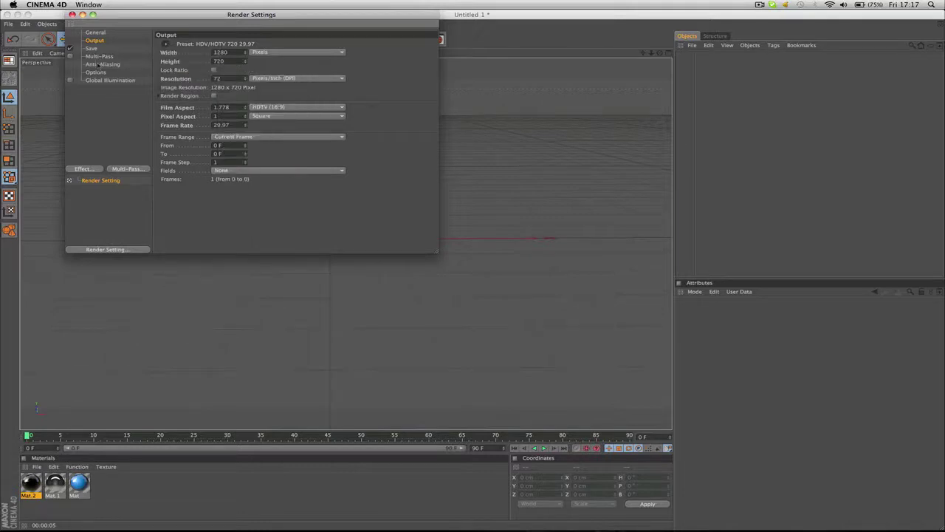
Set the render's anti-aliasing to Best and close the render settings.
left_click(102, 65)
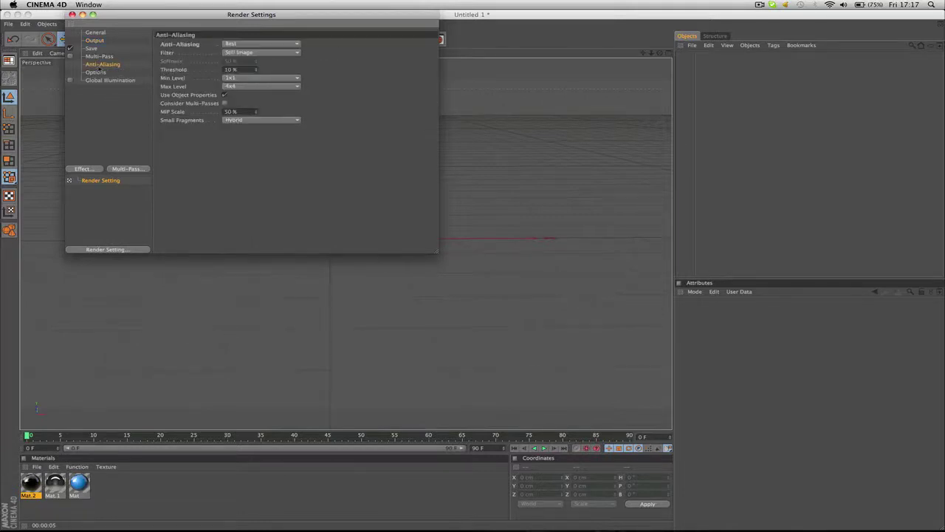
left_click(237, 45)
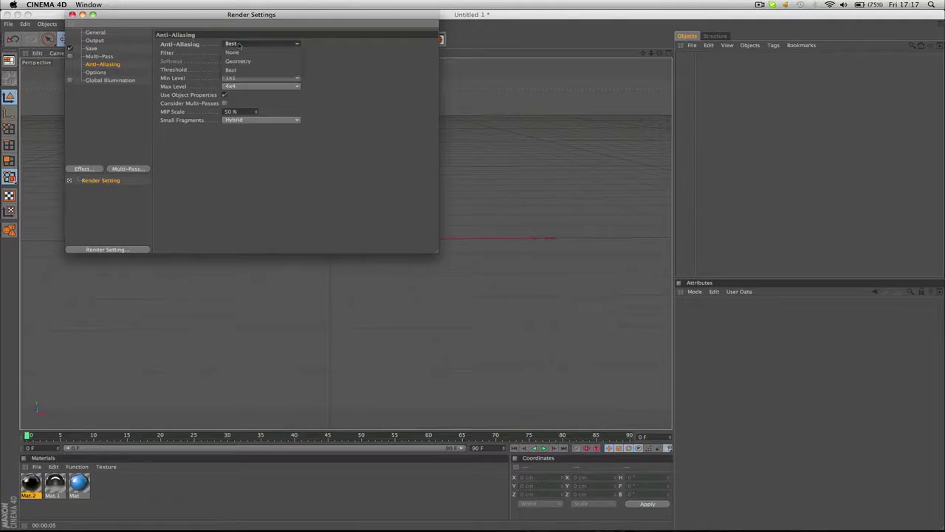
left_click(238, 69)
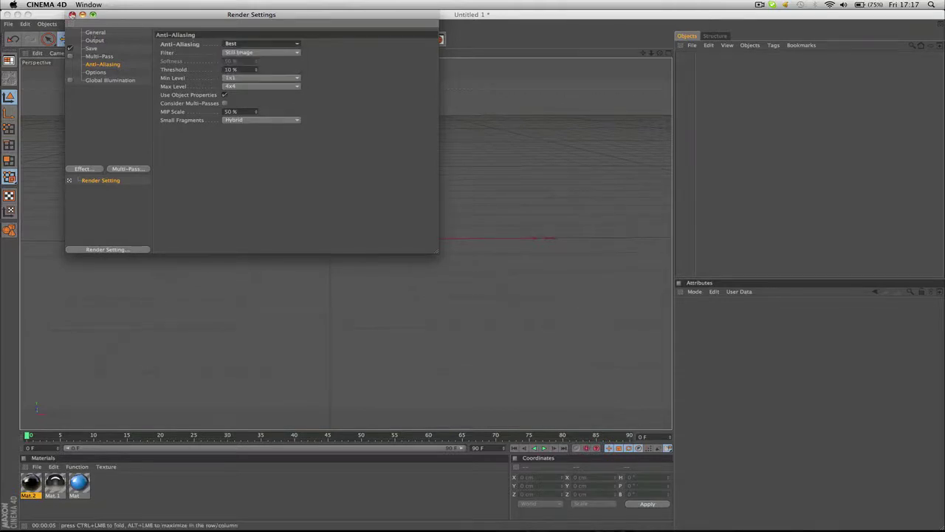
left_click(71, 14)
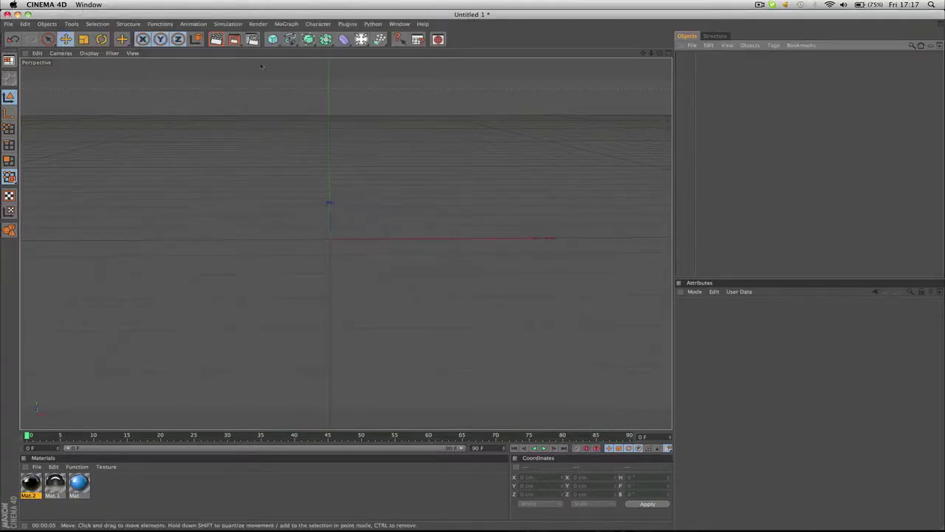
Add a MoText object to the scene and set its font to Haunting Attraction.
left_click(287, 25)
left_click(297, 125)
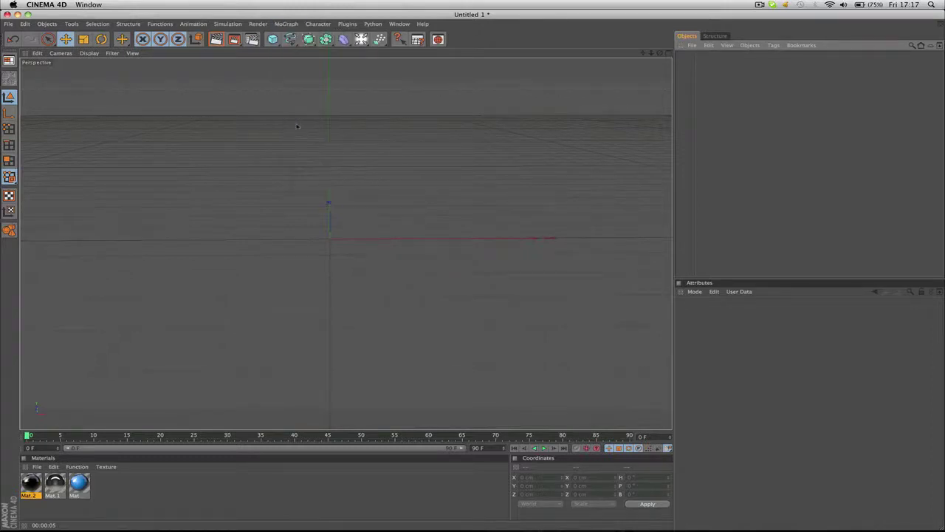
left_click(811, 386)
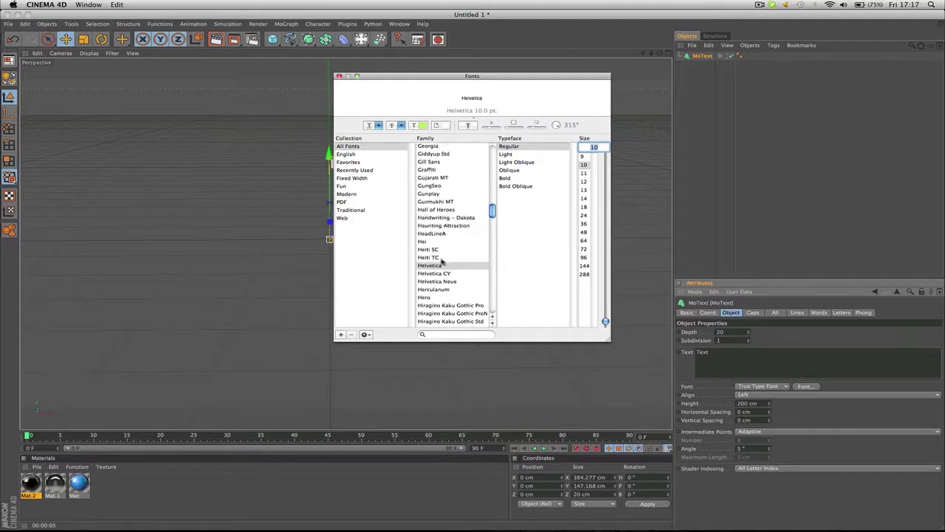
scroll(441, 227, "down", 1)
left_click(441, 225)
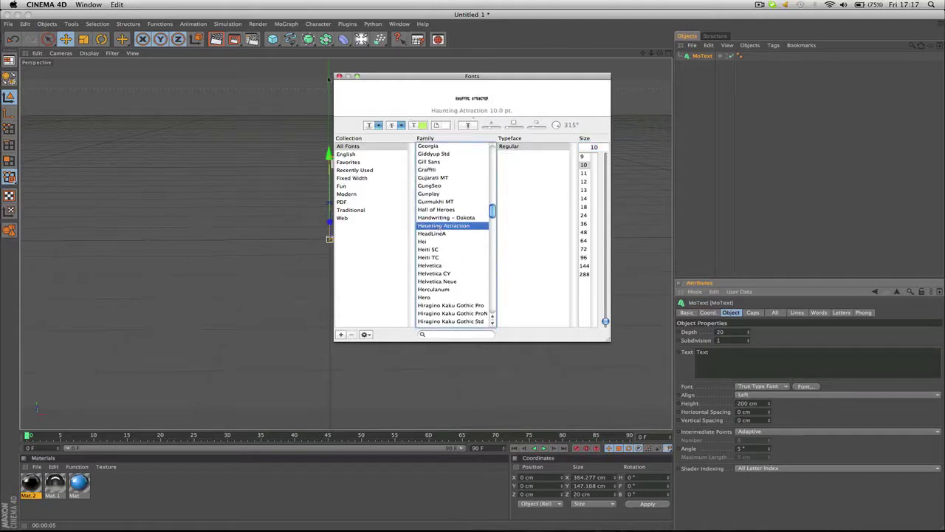
left_click(339, 77)
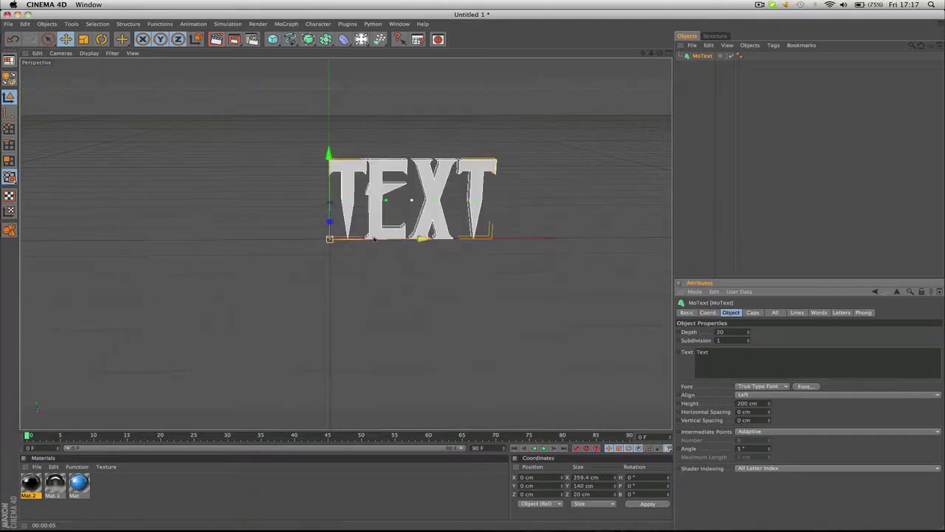
Set the MoText alignment to Middle and its depth to 100.
left_click(801, 398)
left_click(801, 414)
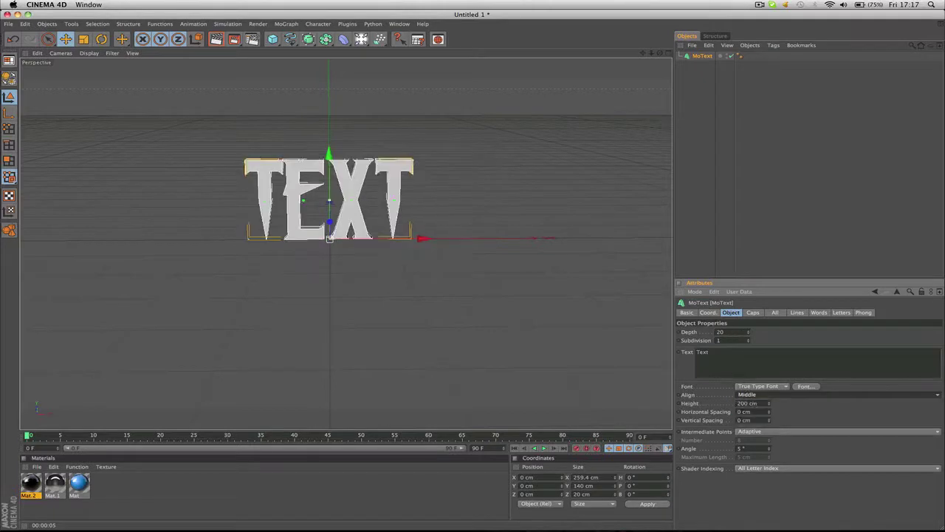
double_click(720, 332)
type("100")
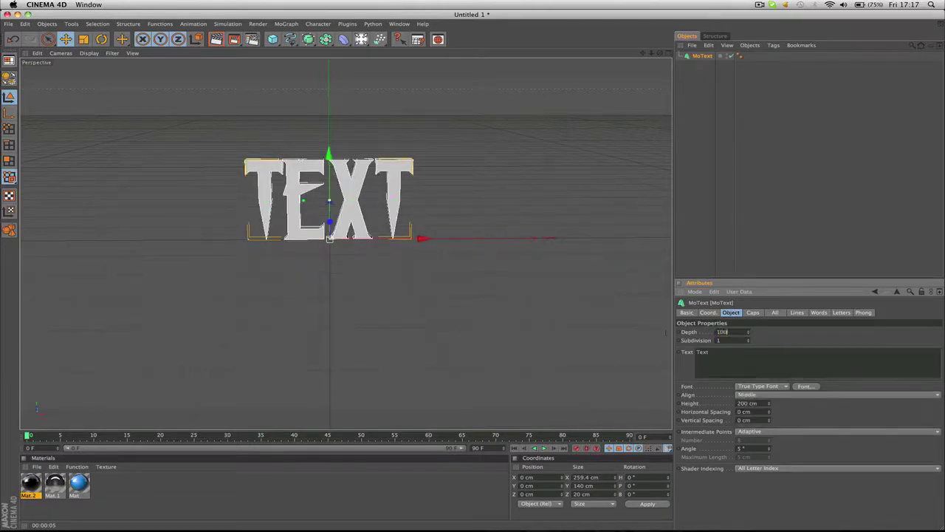
key("Return")
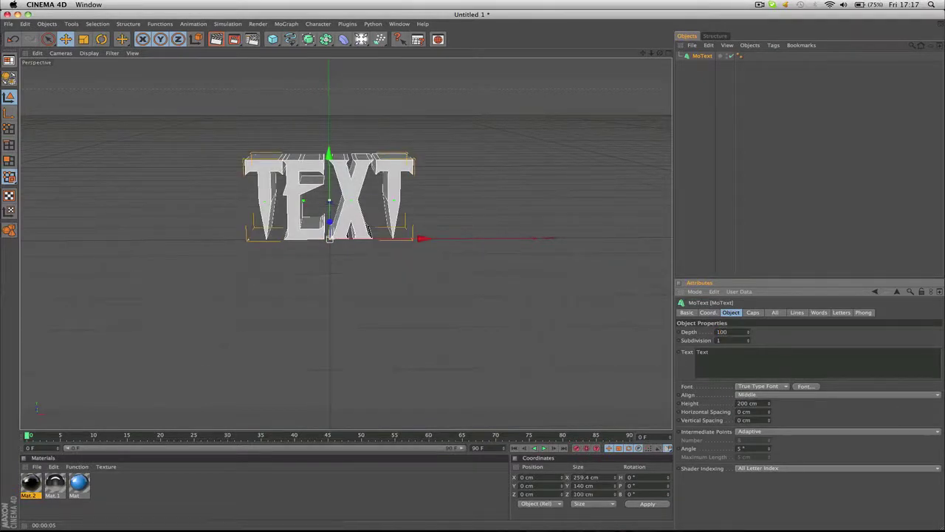
Replace the MoText object's placeholder wording with "Reflections".
double_click(727, 364)
key("BackSpace")
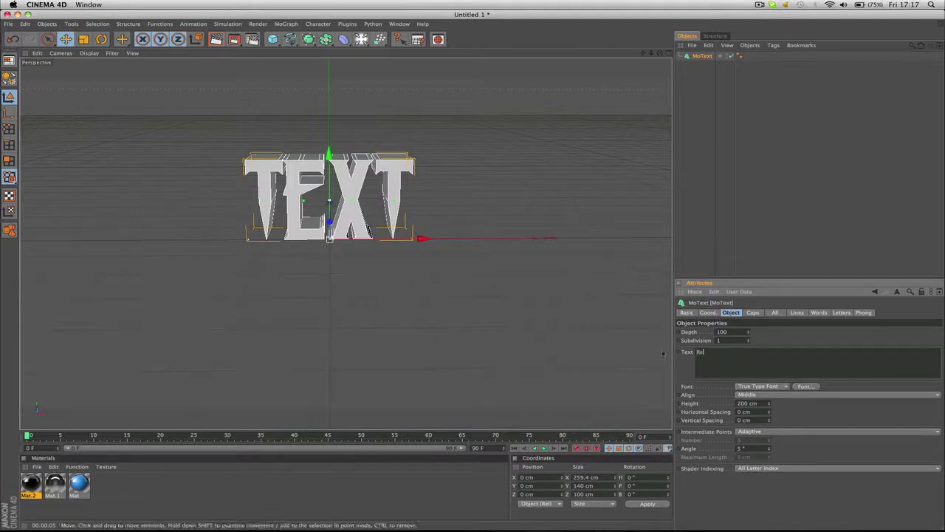
type("Reflections")
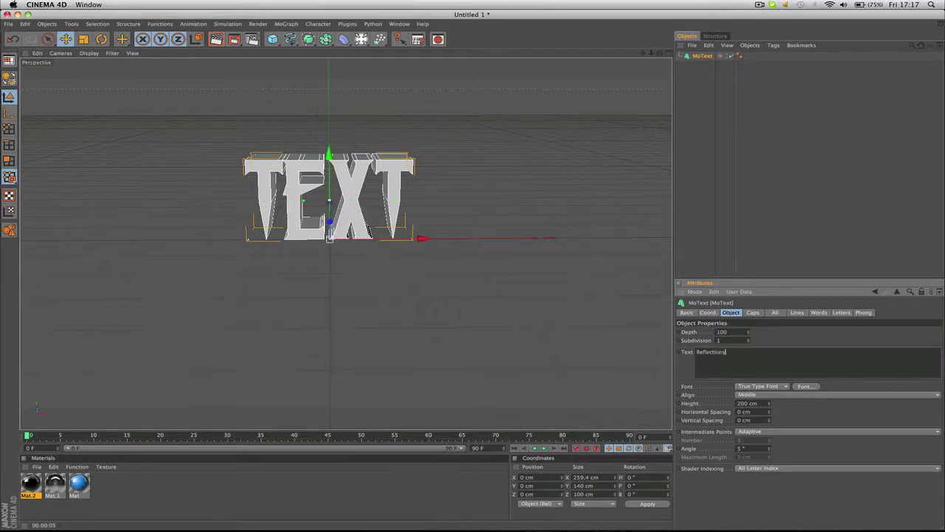
key("Tab")
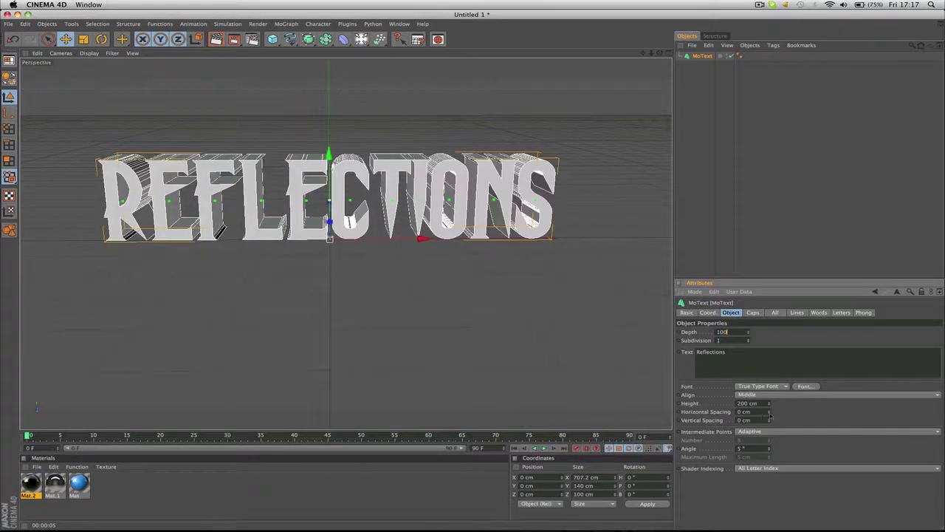
Tighten the MoText letters by setting the horizontal spacing to -4 cm.
left_click(770, 414)
left_click(769, 413)
left_click(769, 414)
left_click(769, 413)
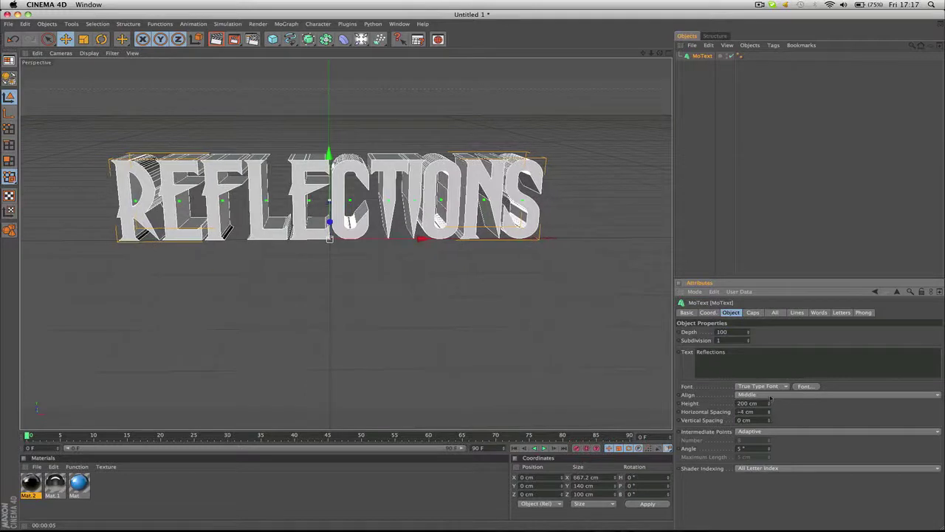
Set both the start and end caps of the MoText to Fillet Cap.
left_click(753, 314)
left_click(754, 332)
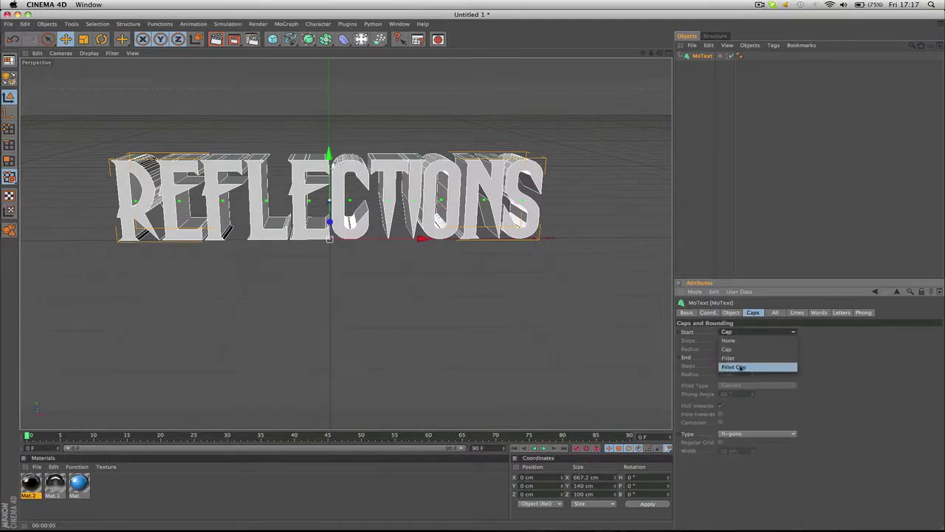
left_click(740, 367)
left_click(741, 356)
left_click(740, 389)
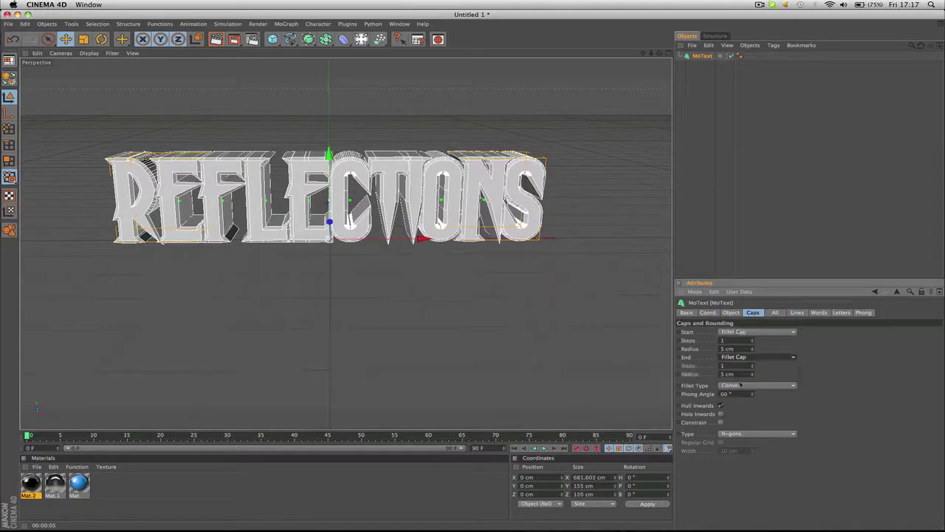
Set the start and end fillet radius of the MoText caps to 3 cm.
left_click(752, 350)
left_click(753, 351)
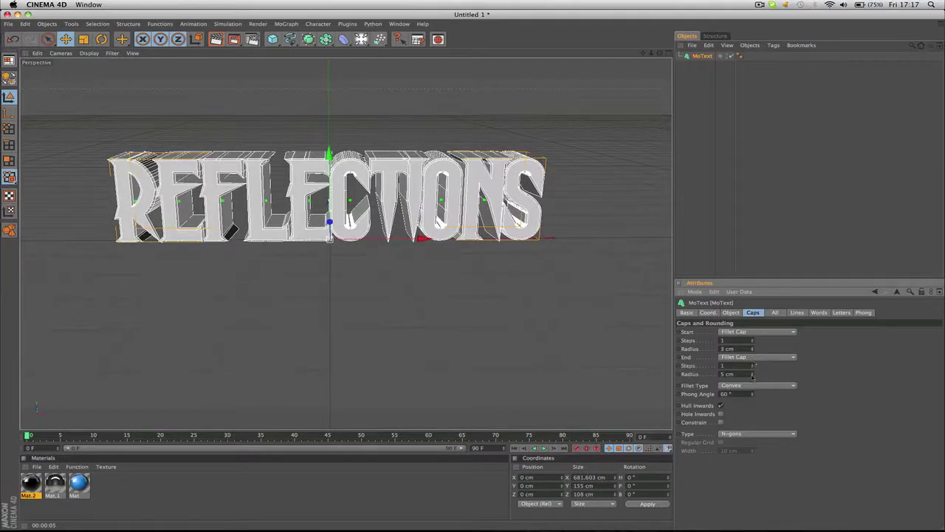
left_click(752, 376)
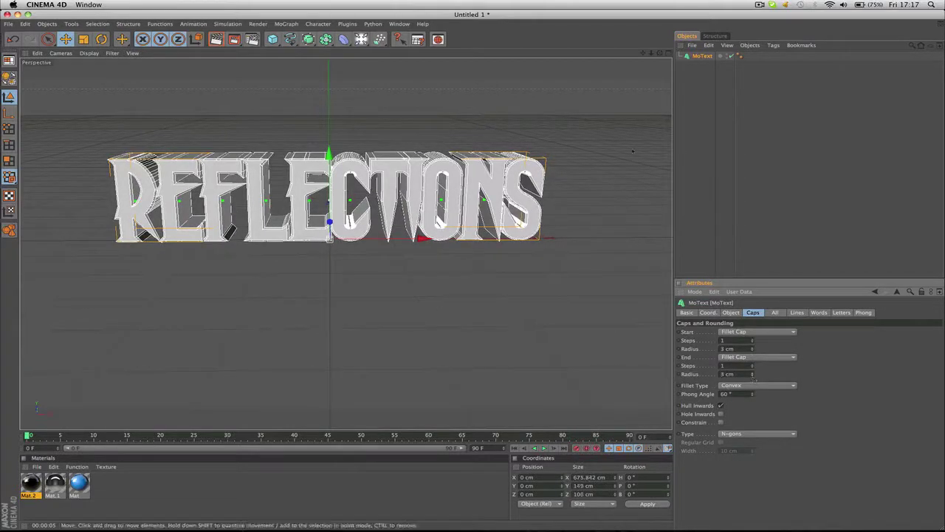
Add an area light to the scene with the text.
left_click_drag(660, 53, 635, 53)
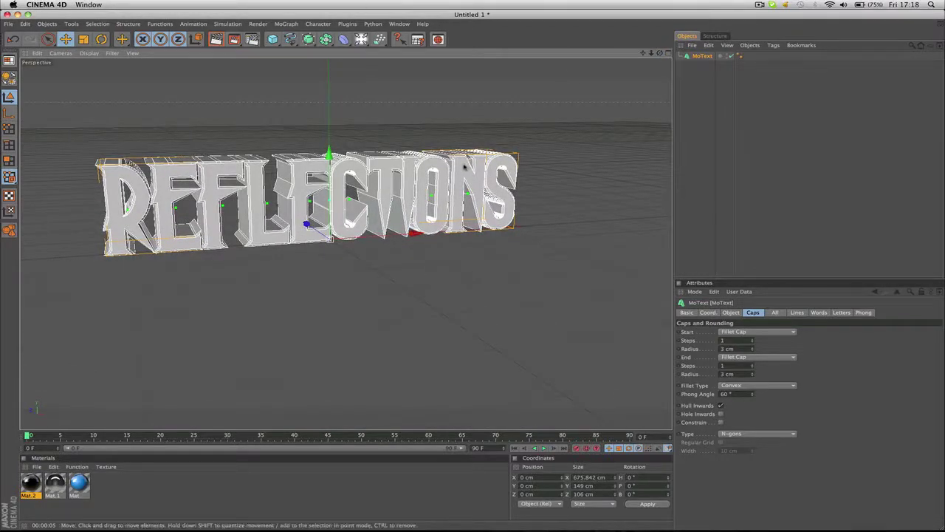
left_click(361, 39)
left_click(400, 78)
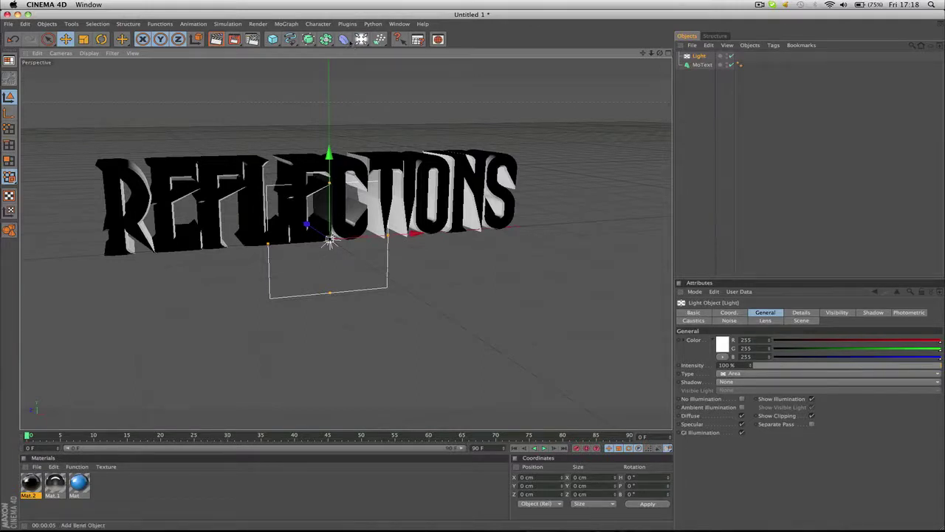
Add an Array object and make the area light its child.
left_click(325, 39)
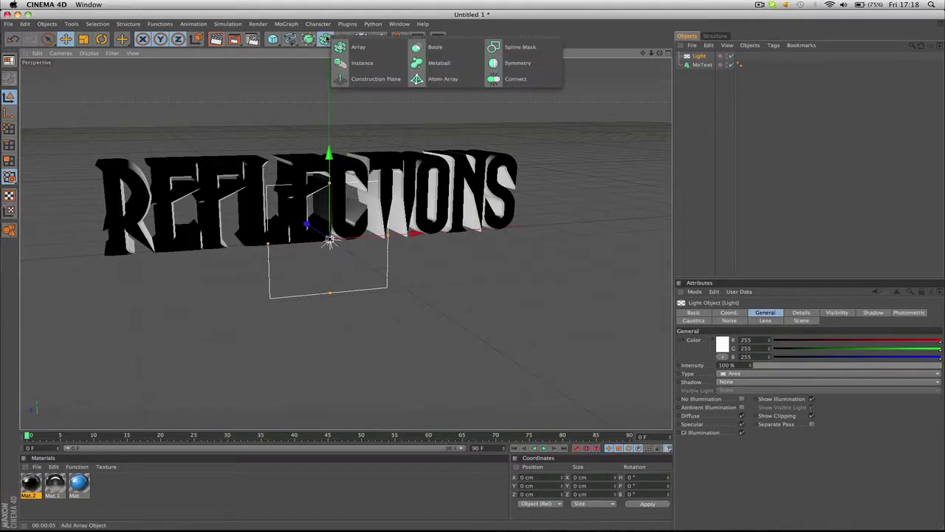
left_click(356, 47)
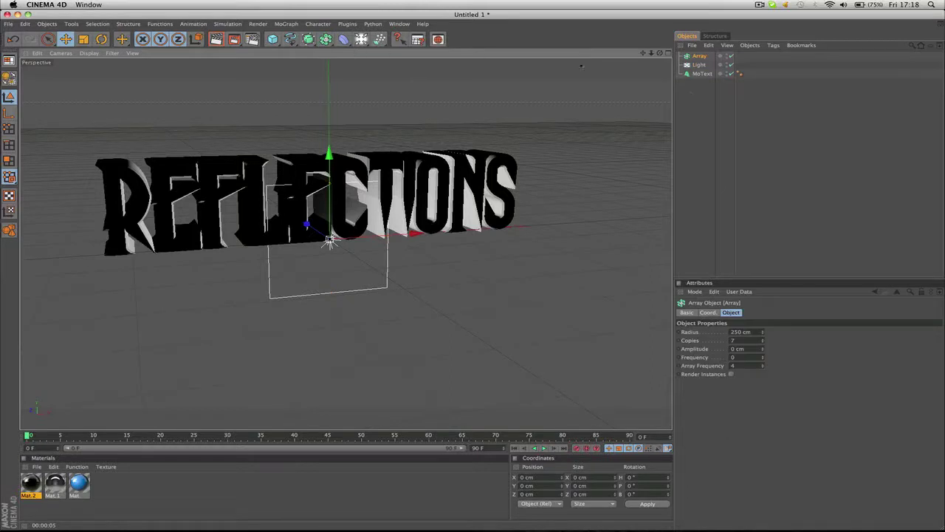
left_click_drag(697, 66, 702, 57)
left_click(706, 94)
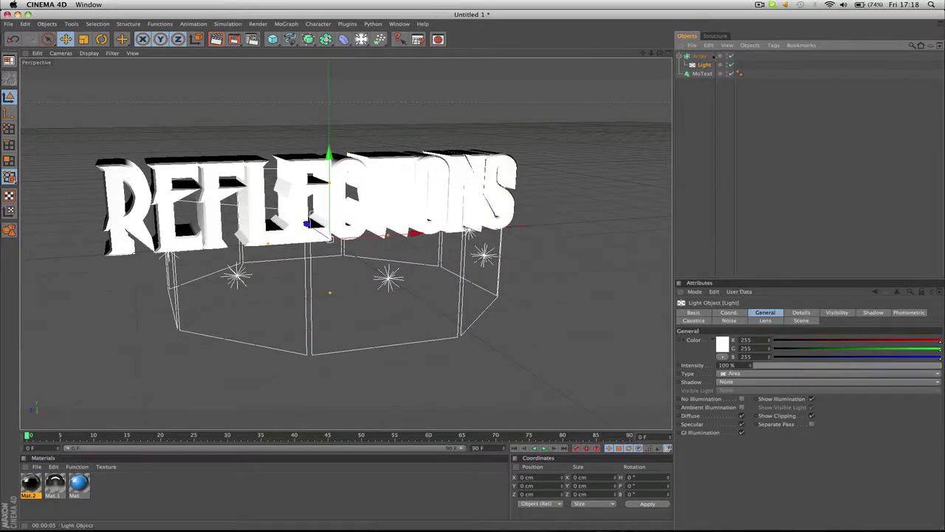
Set the light array's number of copies to 4.
left_click(699, 56)
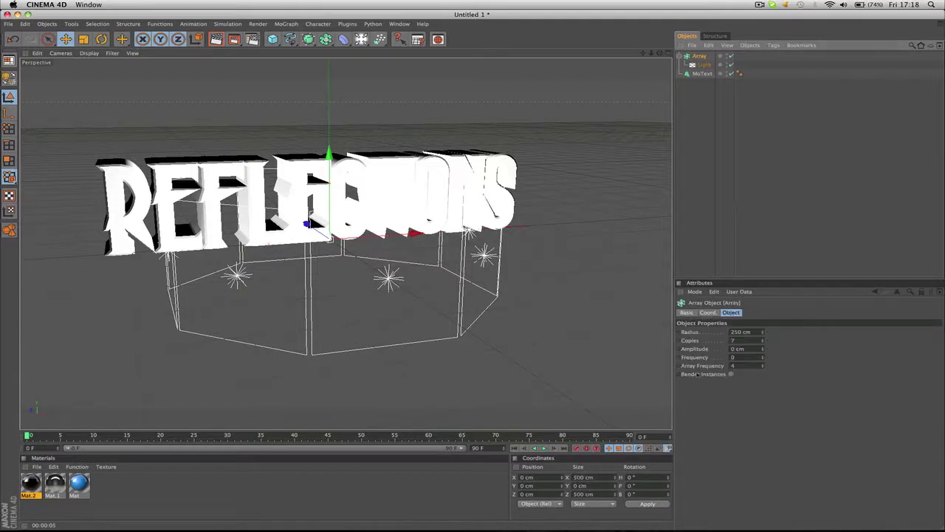
left_click(764, 344)
left_click(763, 344)
left_click(763, 344)
left_click(763, 343)
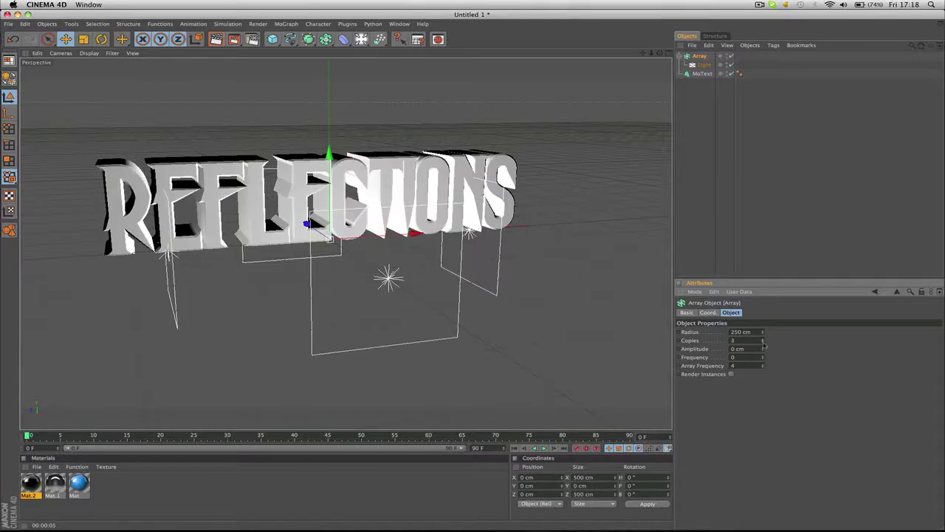
left_click(764, 340)
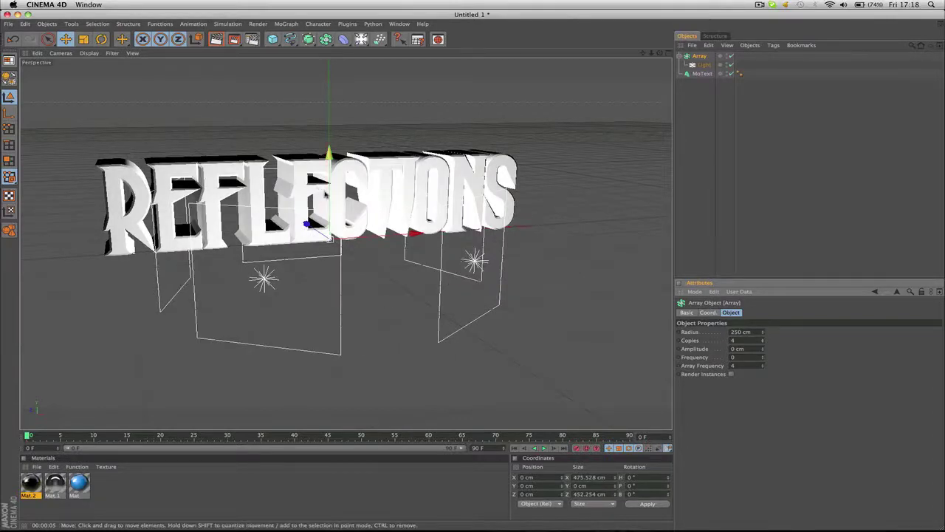
Raise the light array to about 137 cm on Y and set its radius to 470 cm.
left_click_drag(329, 155, 329, 74)
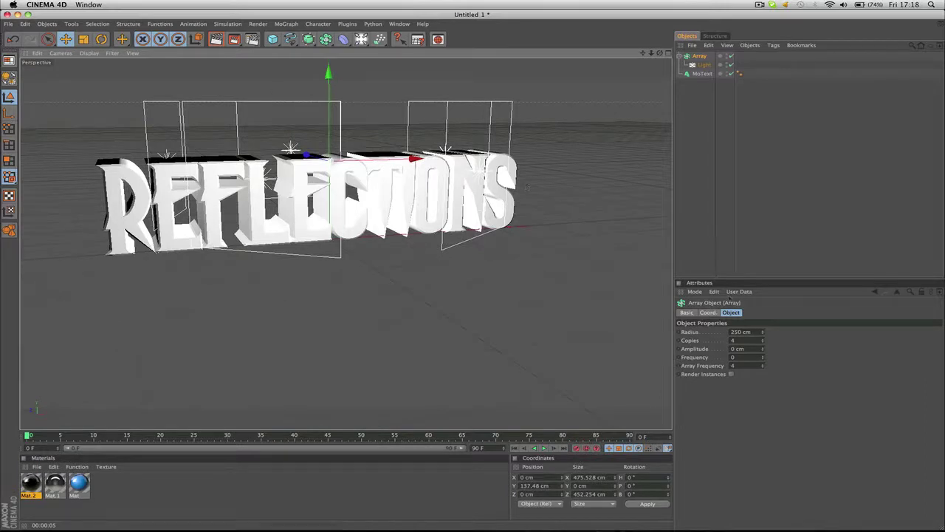
left_click(763, 331)
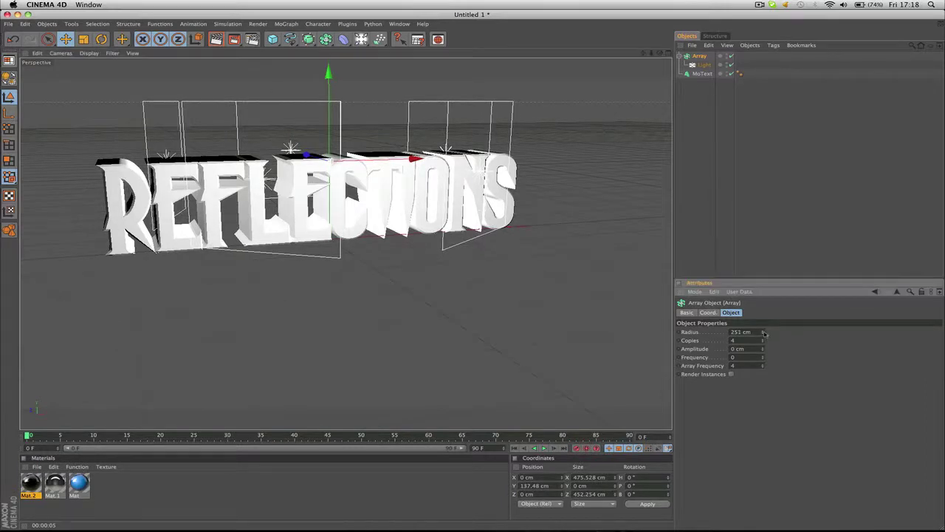
left_click_drag(764, 332, 764, 333)
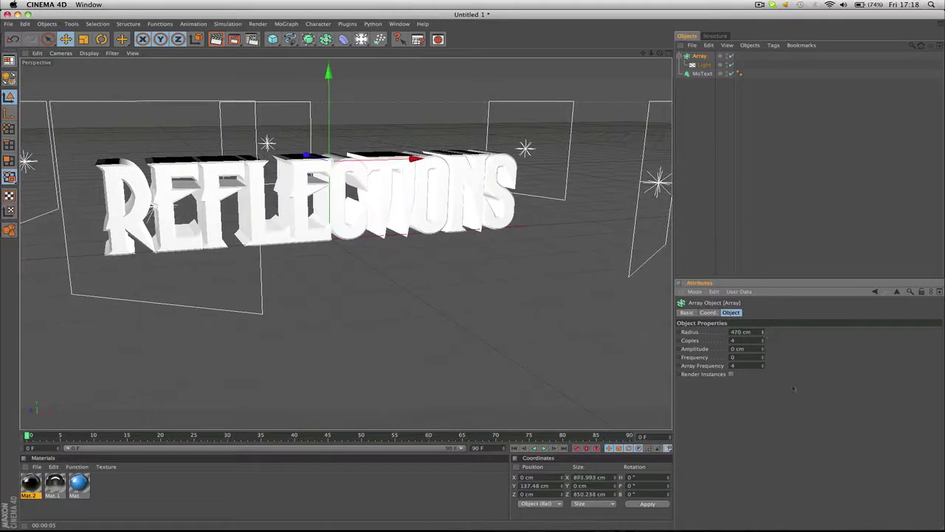
Set the area light's intensity to 50% and preview the lit text with a render of the active view.
left_click(705, 65)
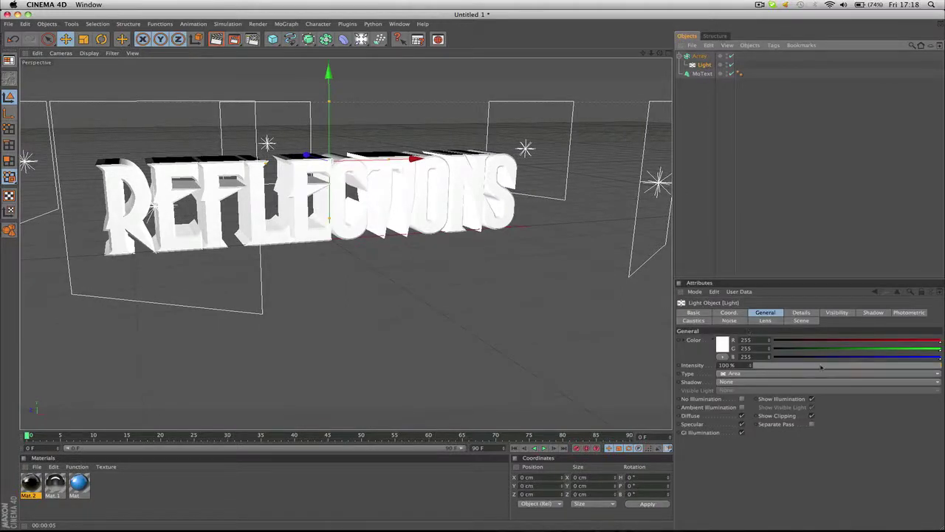
left_click_drag(822, 367, 849, 372)
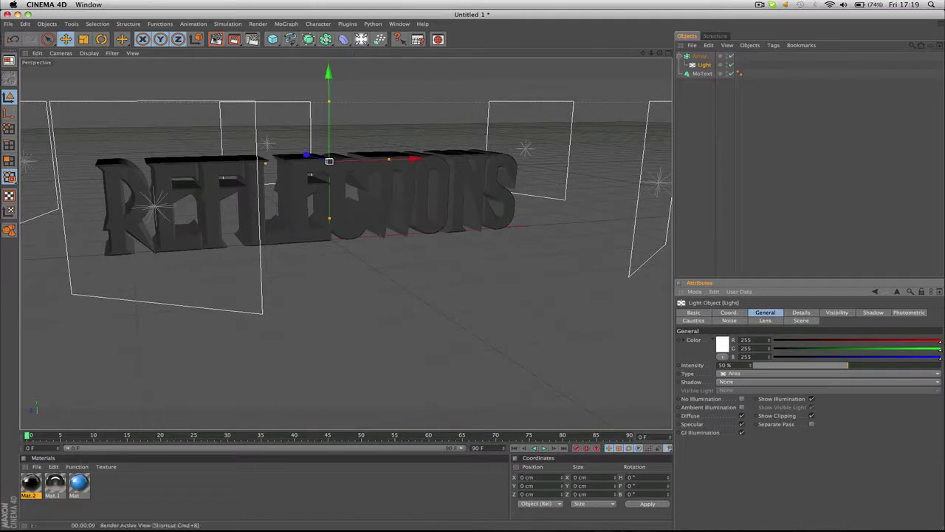
left_click(215, 39)
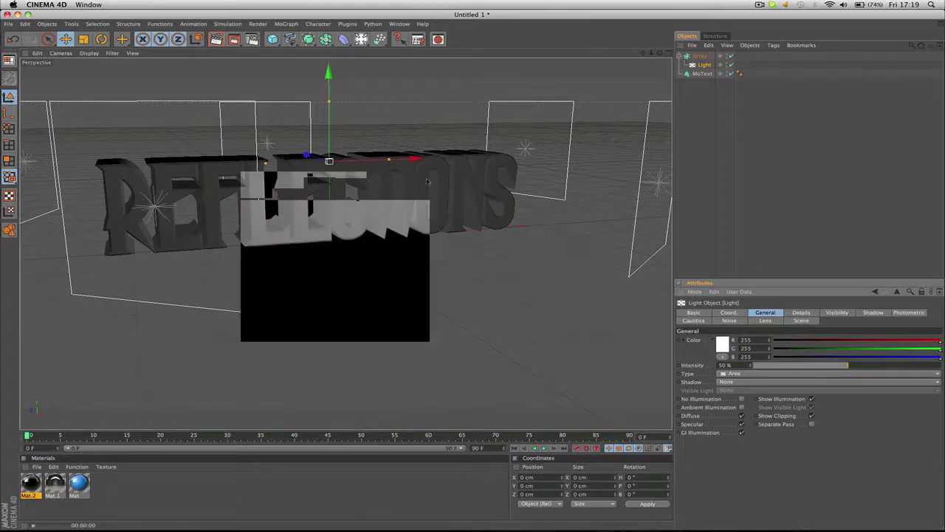
left_click(480, 77)
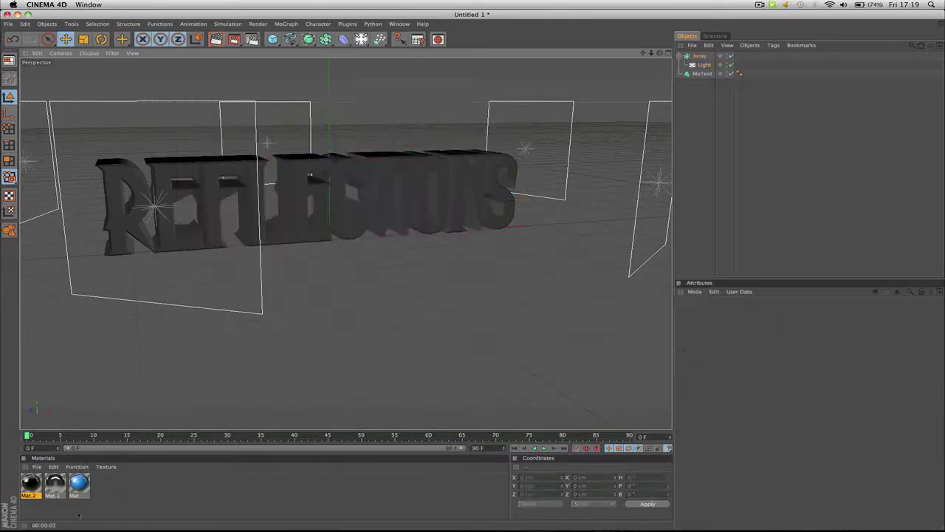
Set the blue material Mat's color to RGB 0, 157, 255 and disable its Specular channel.
double_click(80, 483)
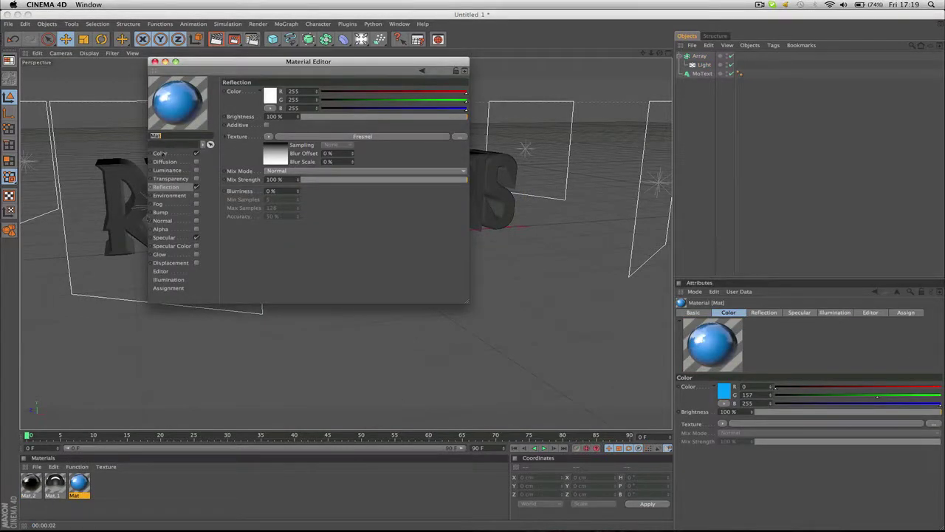
left_click(160, 153)
left_click(271, 97)
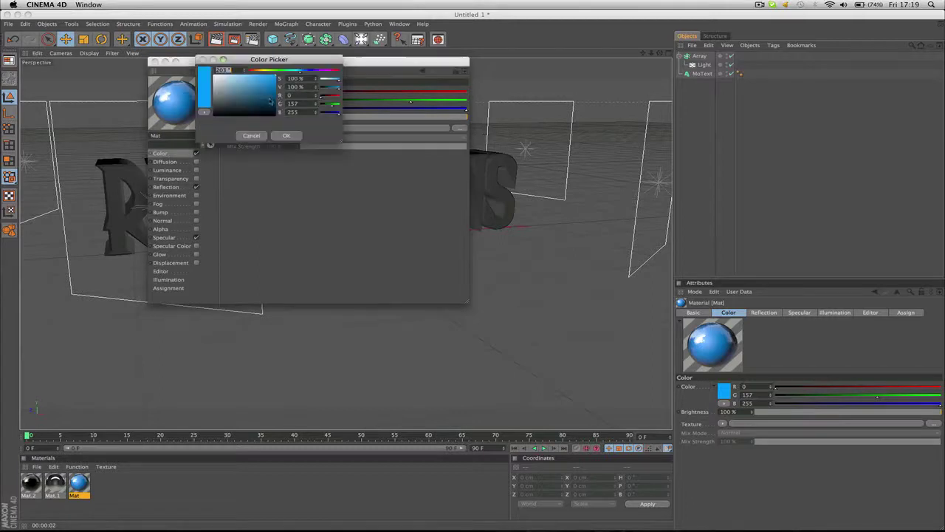
left_click(269, 89)
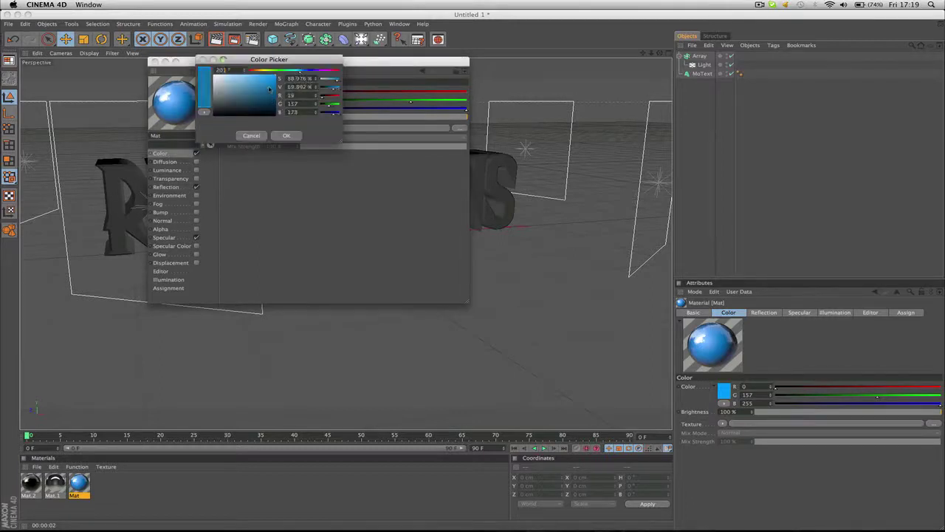
left_click_drag(270, 89, 276, 74)
left_click(287, 135)
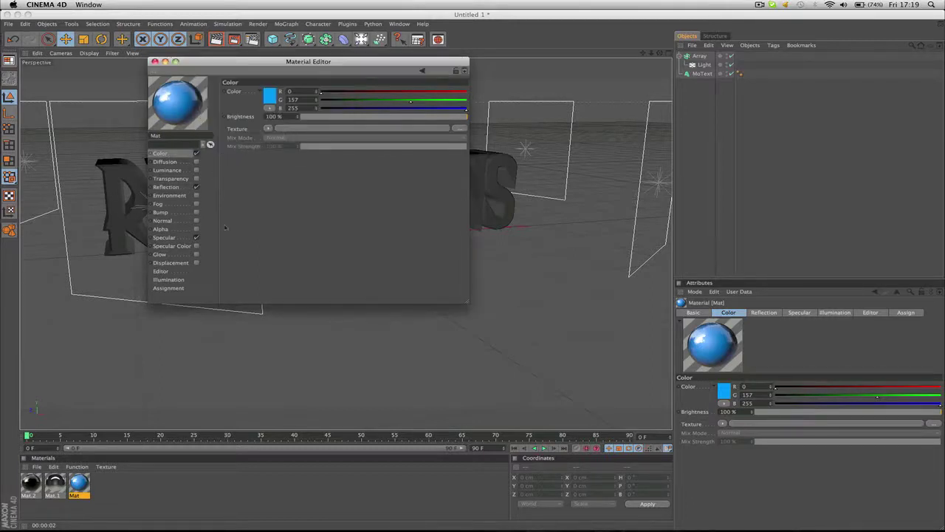
left_click(197, 237)
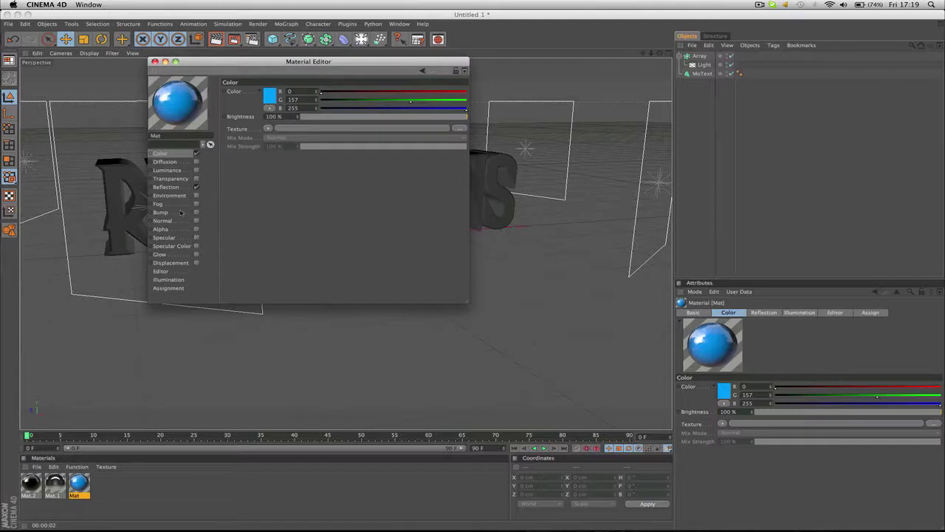
Choose Fresnel as the texture of the blue material's Reflection channel and close the Material Editor.
left_click(167, 188)
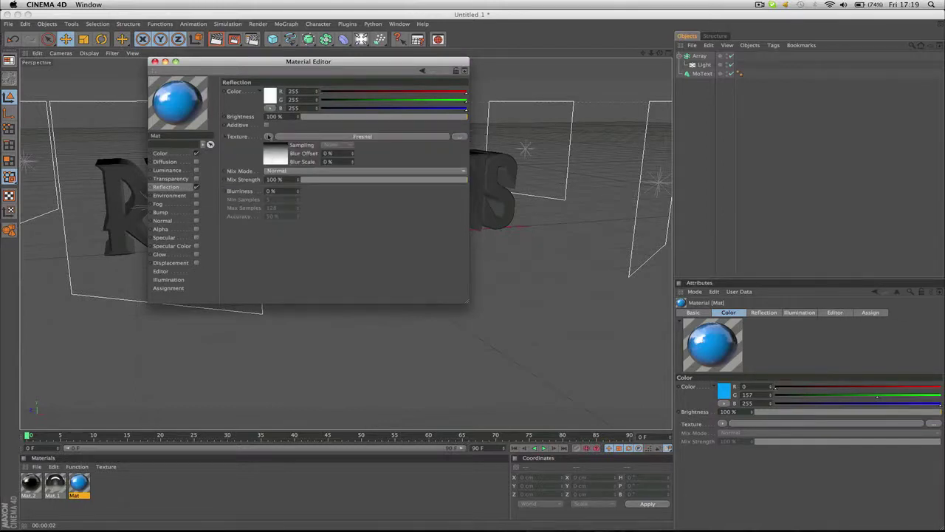
left_click(268, 138)
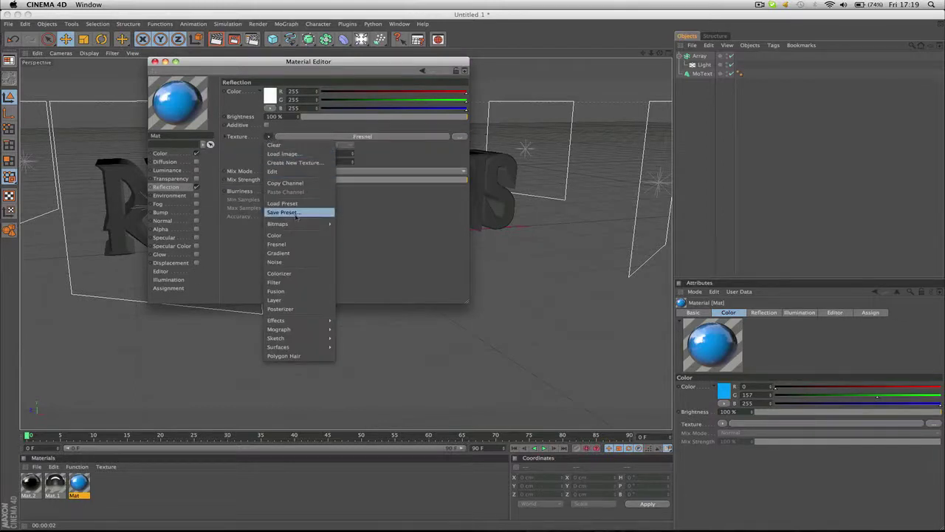
left_click(280, 245)
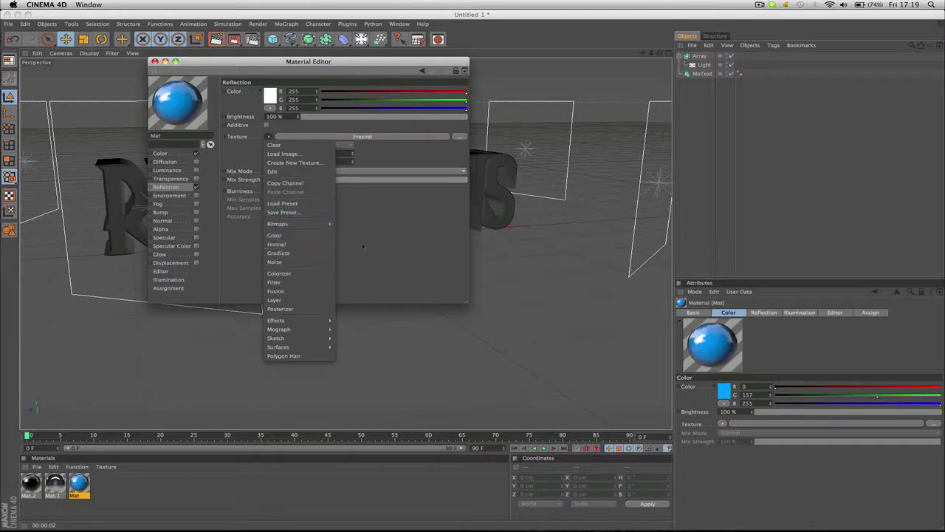
left_click(155, 62)
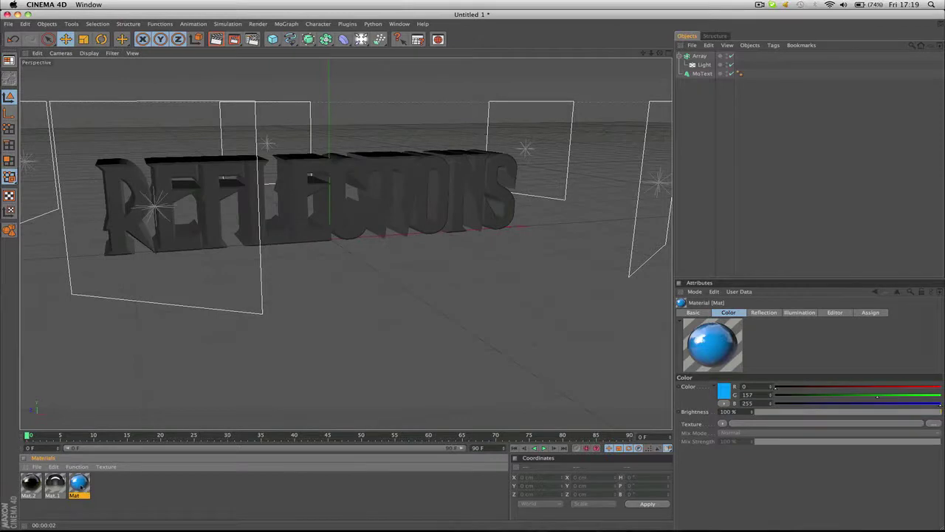
Examine the Color and Reflection channel settings of the black material Mat.2.
double_click(31, 485)
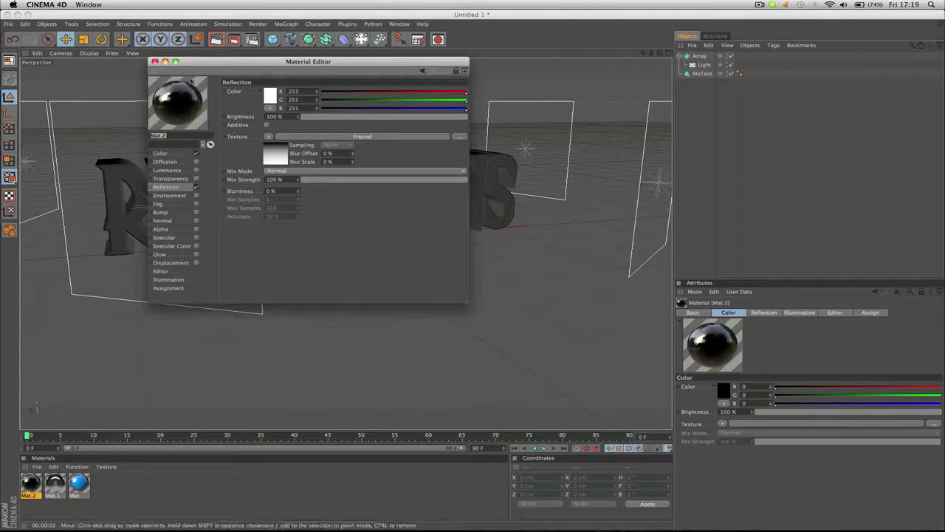
left_click(161, 153)
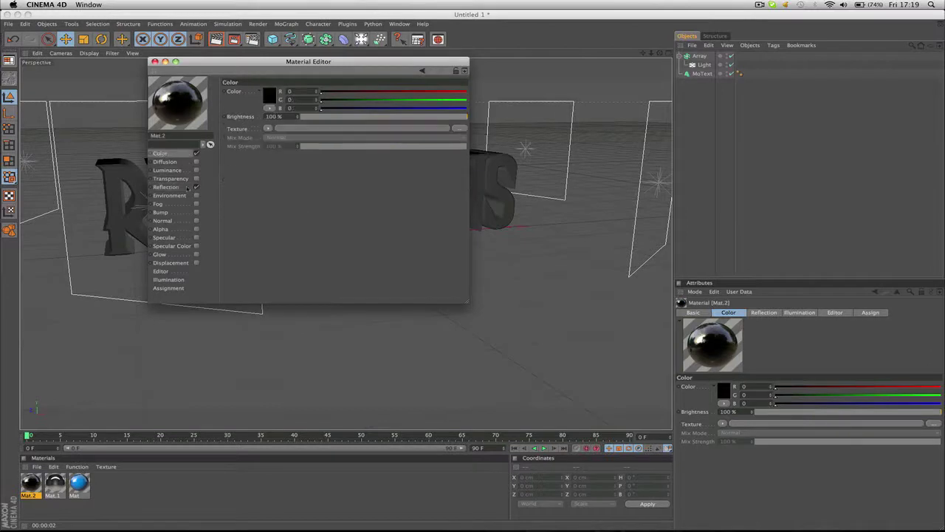
left_click(166, 186)
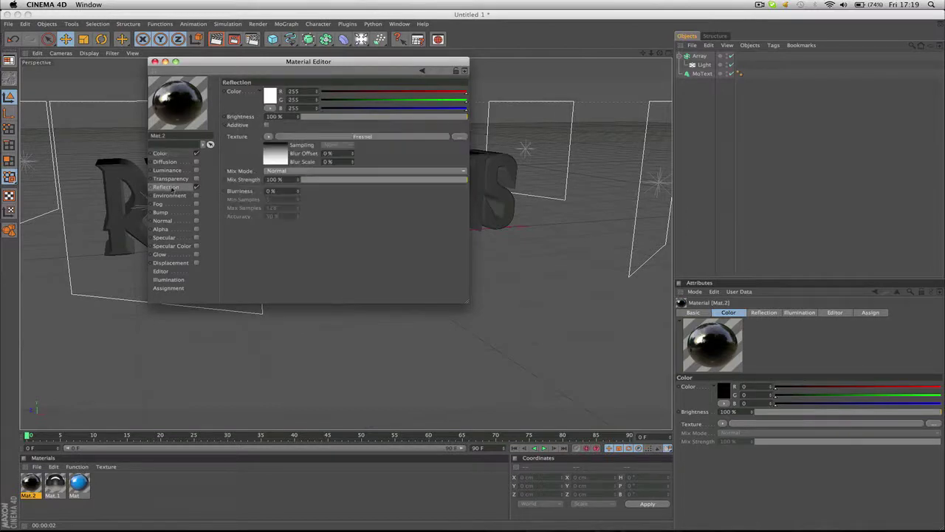
left_click(154, 61)
Apply the black Mat.2 and blue Mat materials to the MoText, restricting Mat to the selection C1.
left_click_drag(34, 487, 303, 225)
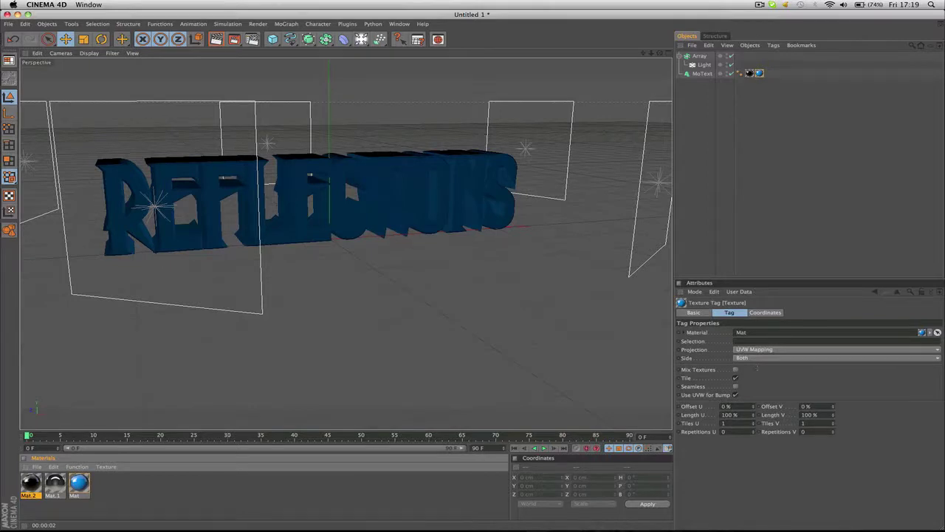
left_click(736, 341)
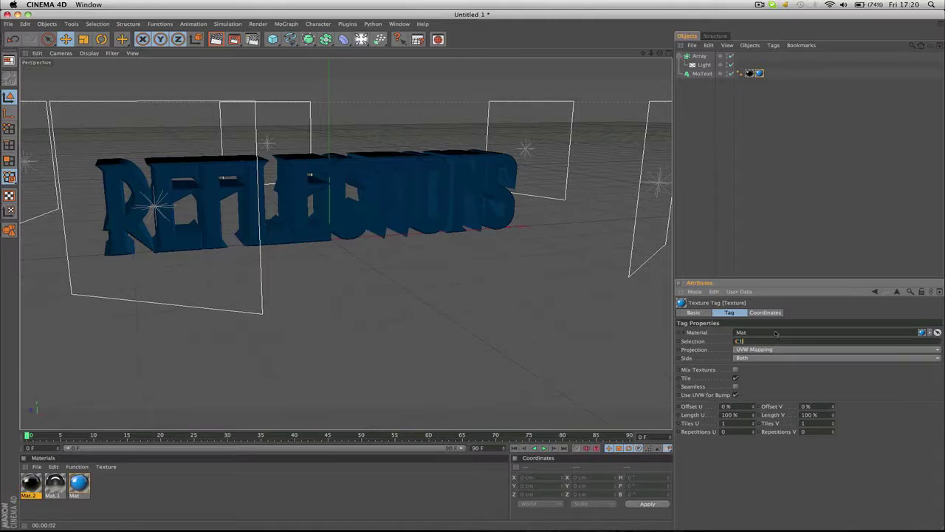
left_click(774, 238)
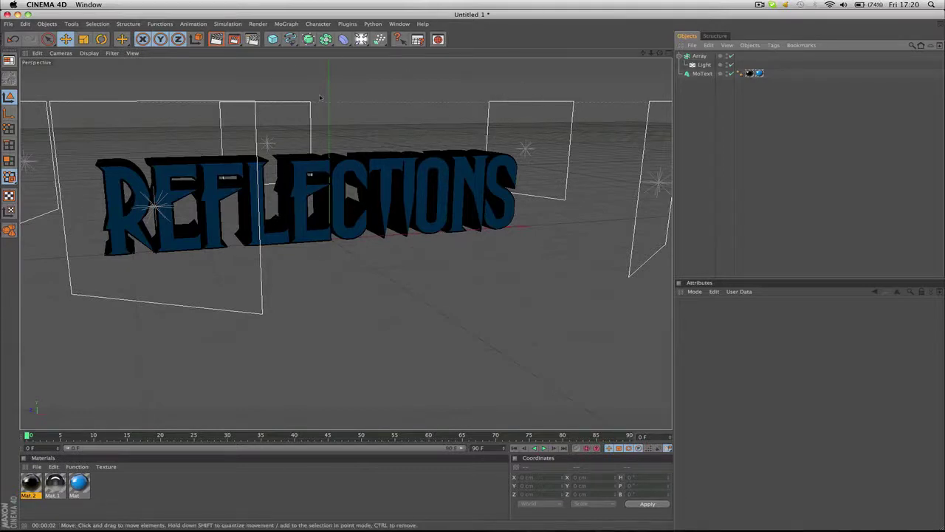
Add a Sky object to the scene.
left_click(362, 39)
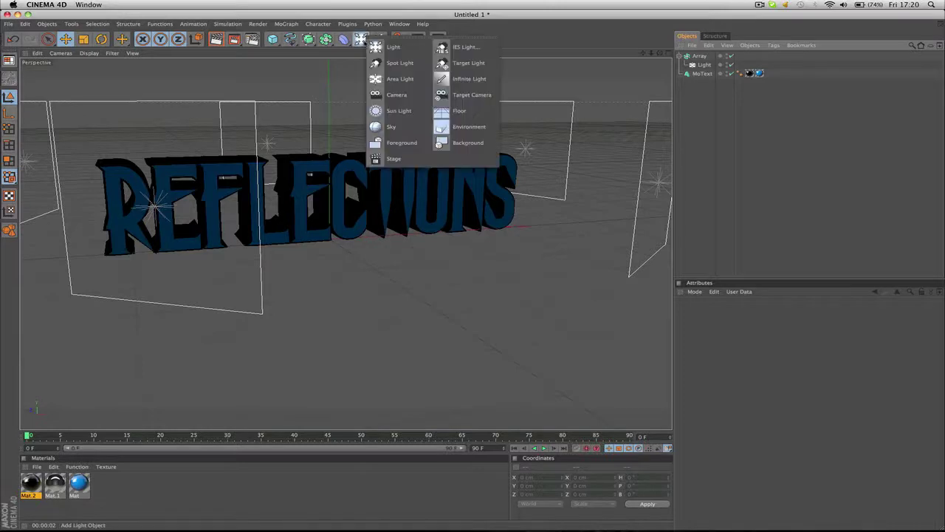
left_click(394, 128)
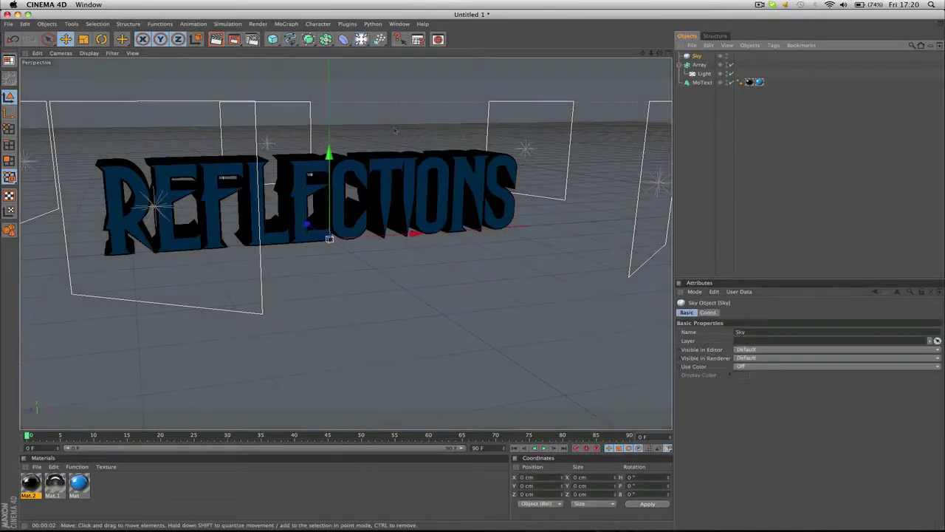
Load studio018.hdr as the Luminance texture of Mat.1, accepting a copy at the document location.
double_click(54, 485)
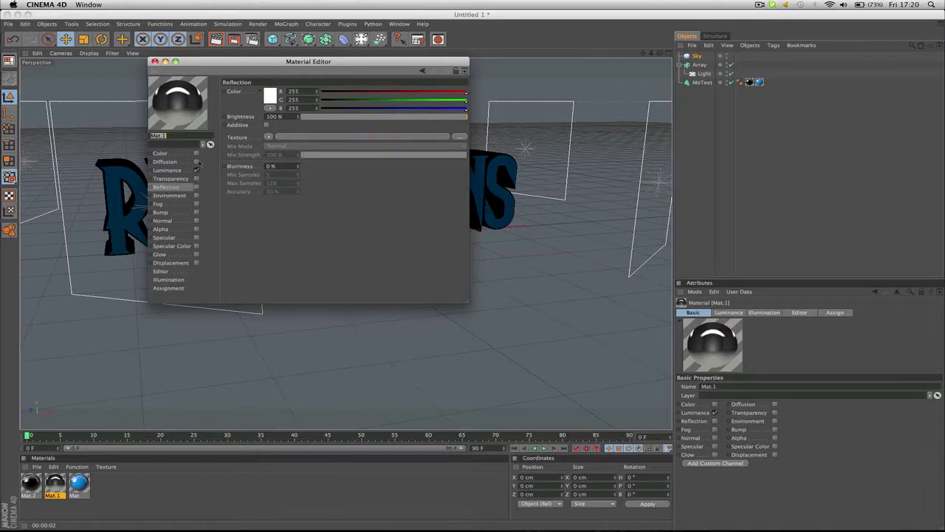
left_click(168, 171)
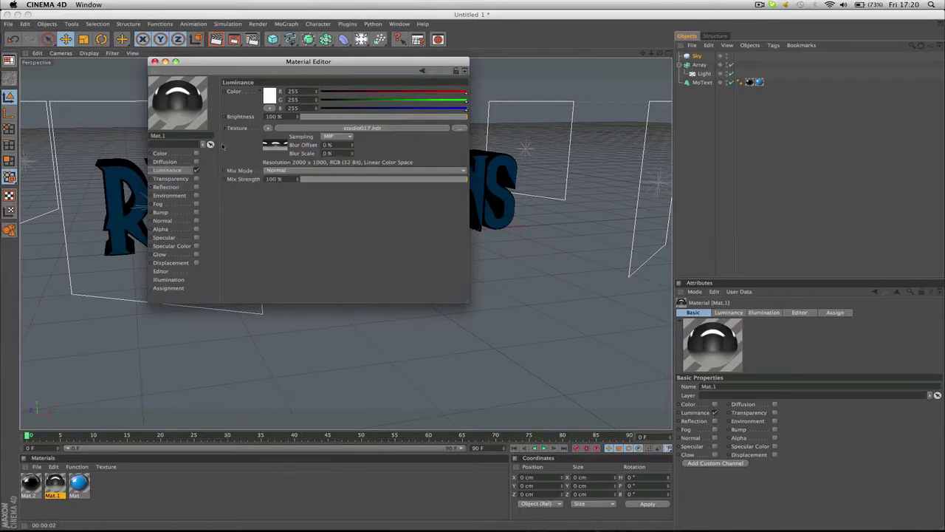
left_click(269, 128)
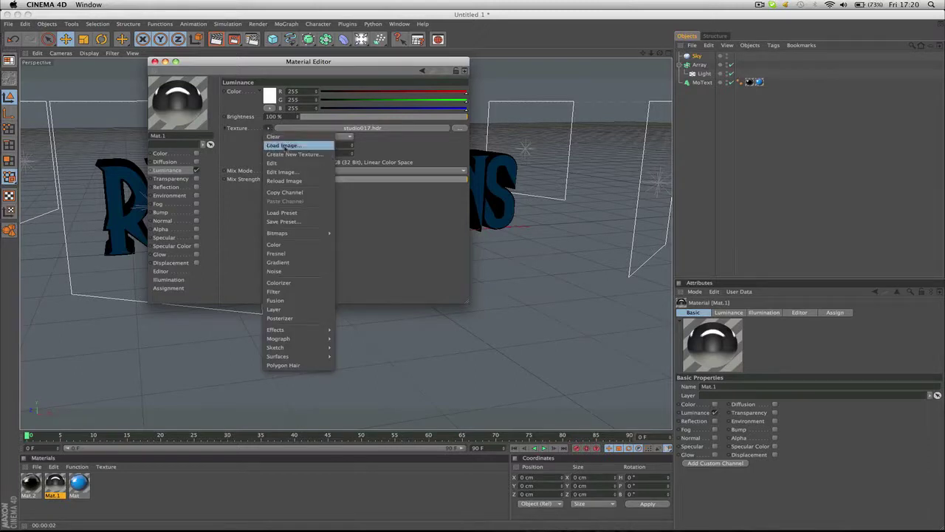
left_click(286, 147)
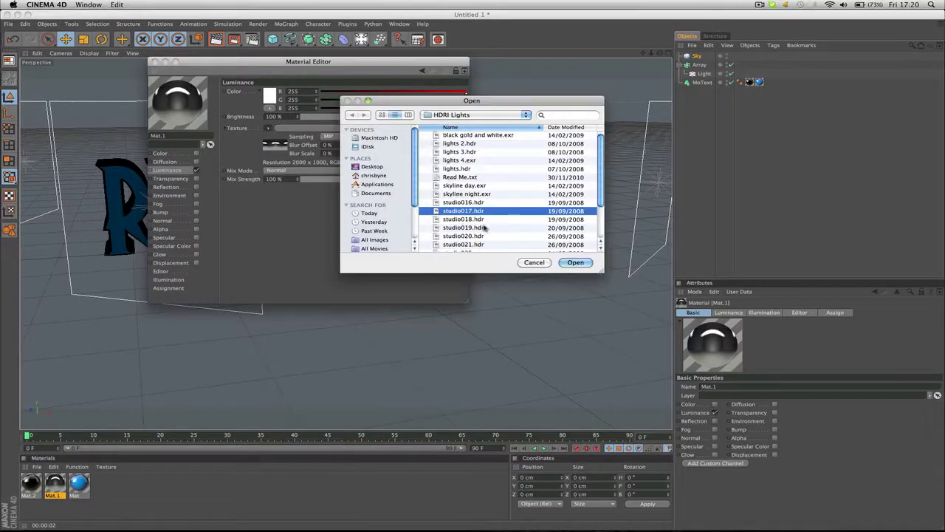
double_click(463, 219)
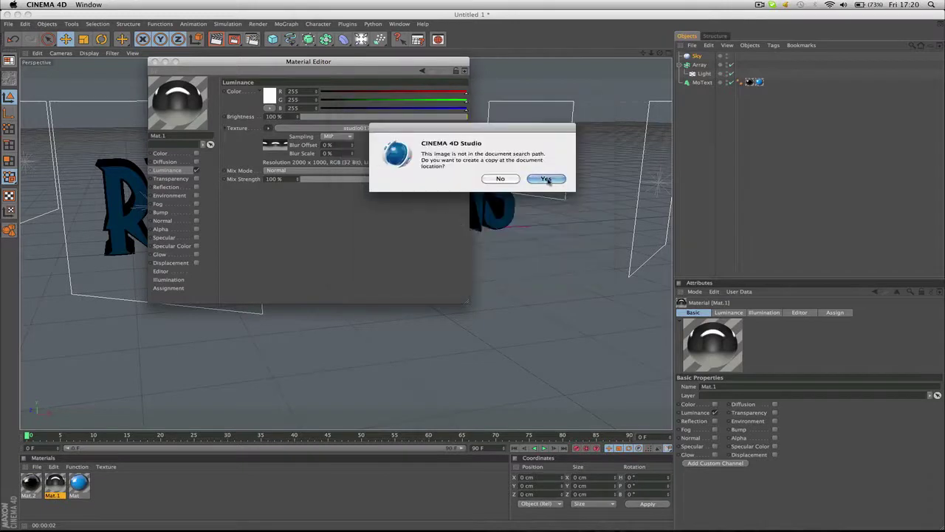
left_click(544, 178)
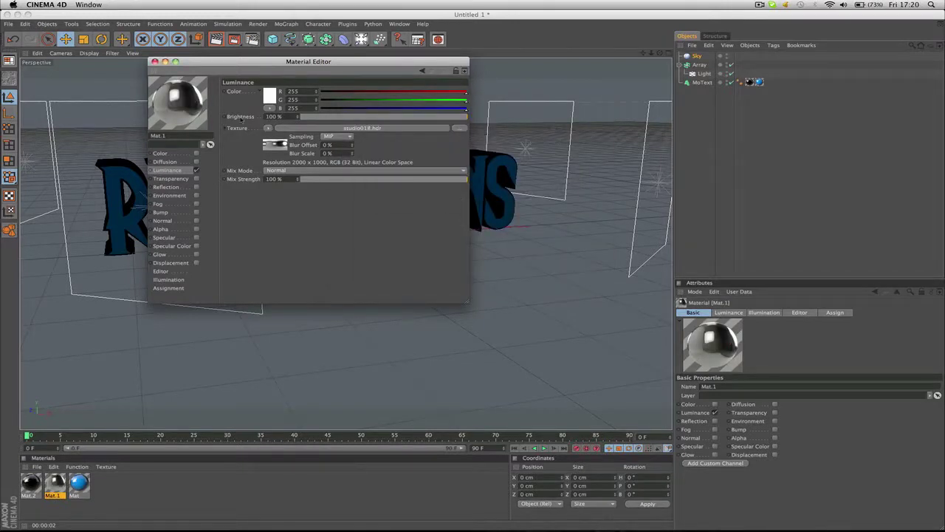
left_click(155, 61)
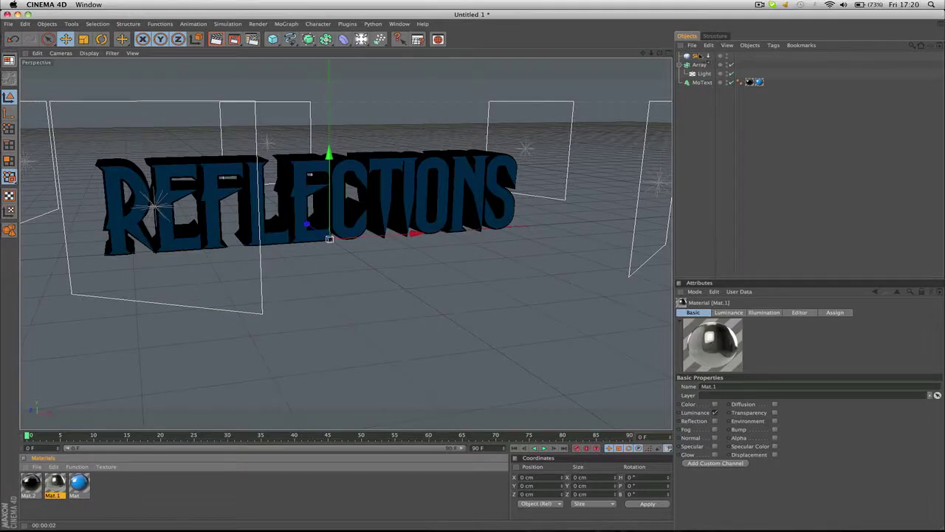
Apply Mat.1 to the Sky object and add a Compositing tag to the Sky.
left_click_drag(700, 57, 698, 57)
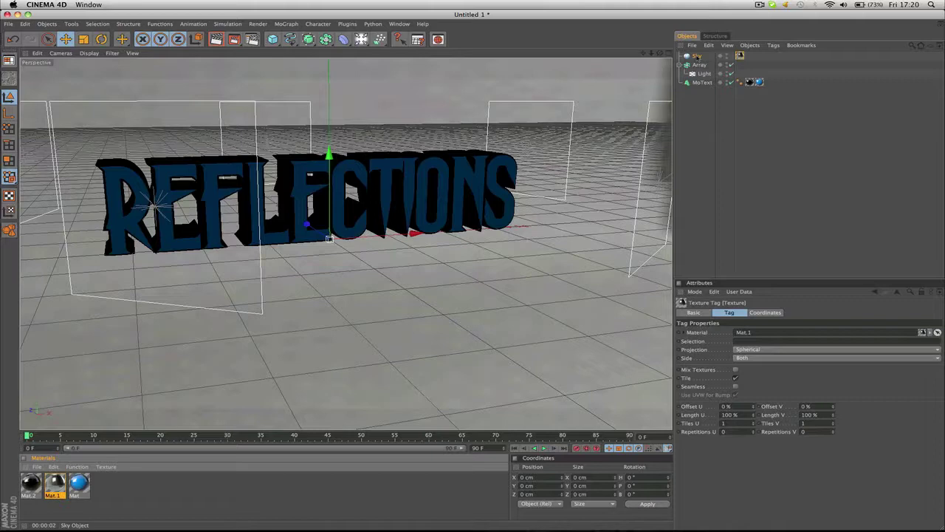
right_click(697, 58)
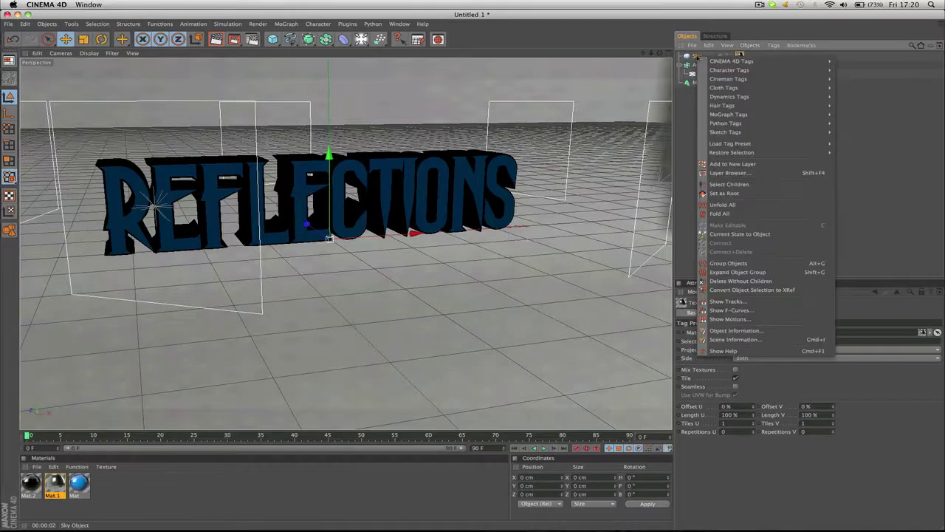
mouse_move(716, 64)
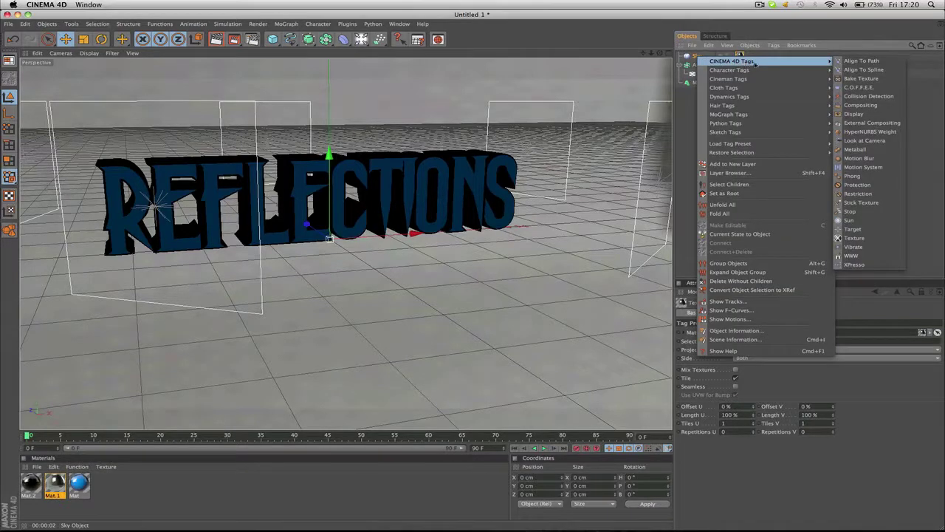
left_click(861, 105)
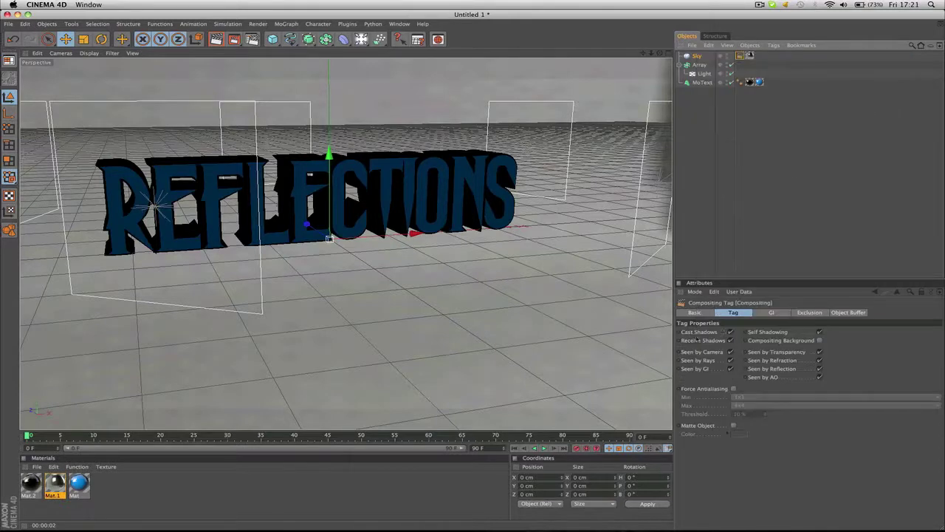
Turn off Cast Shadows, Receive Shadows and Seen by Camera in the Sky's Compositing tag, and render the active view.
left_click(731, 331)
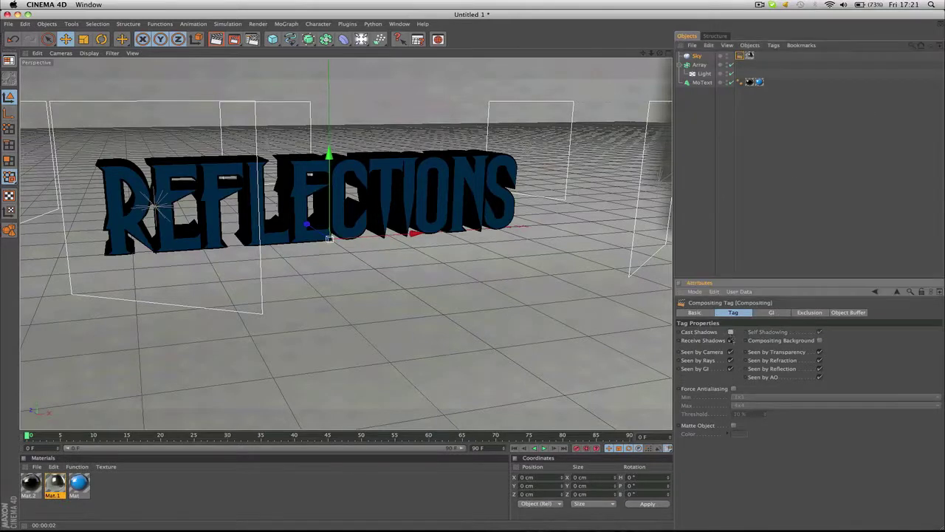
left_click(730, 340)
left_click(730, 351)
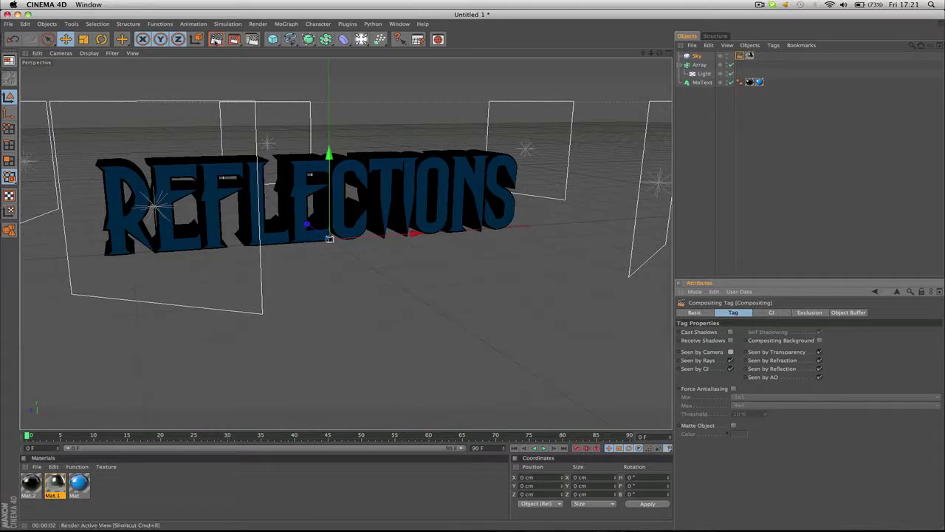
left_click(451, 112)
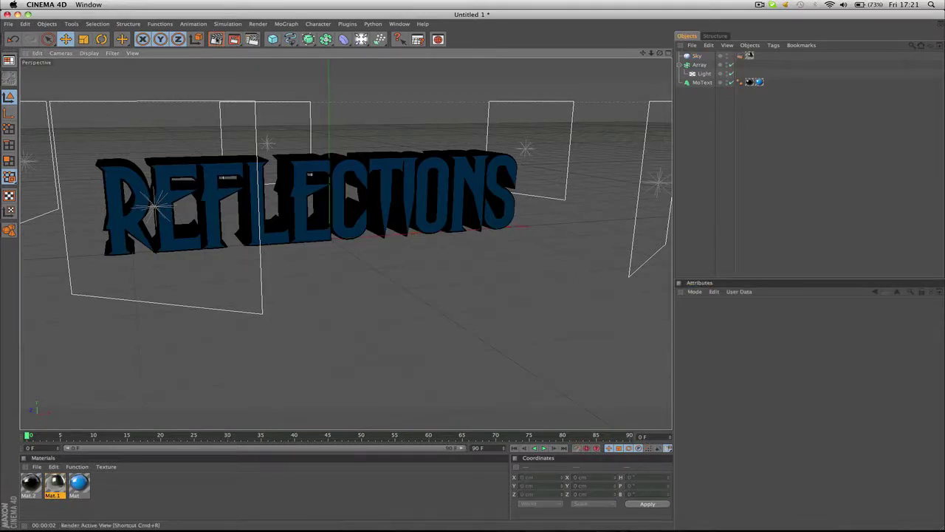
left_click(217, 40)
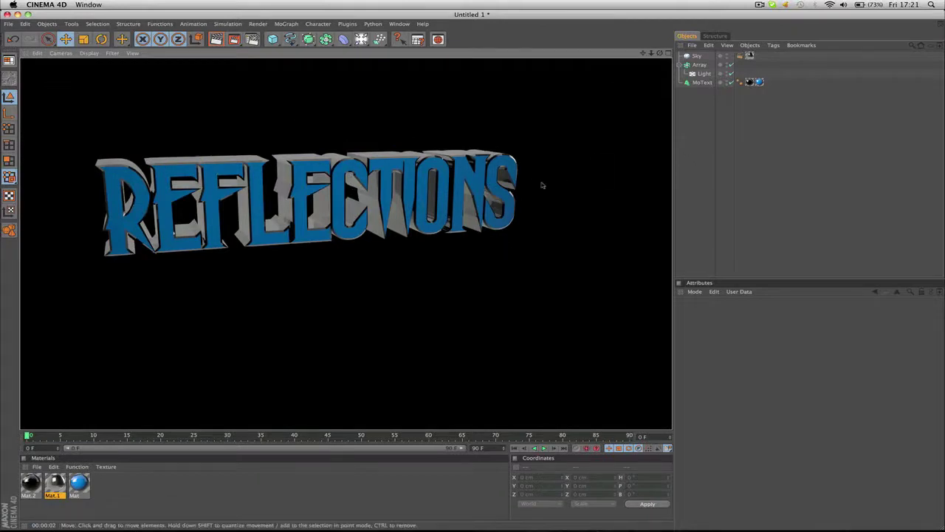
Lower the arrayed Light's intensity to 25 % and render the active view.
left_click(705, 74)
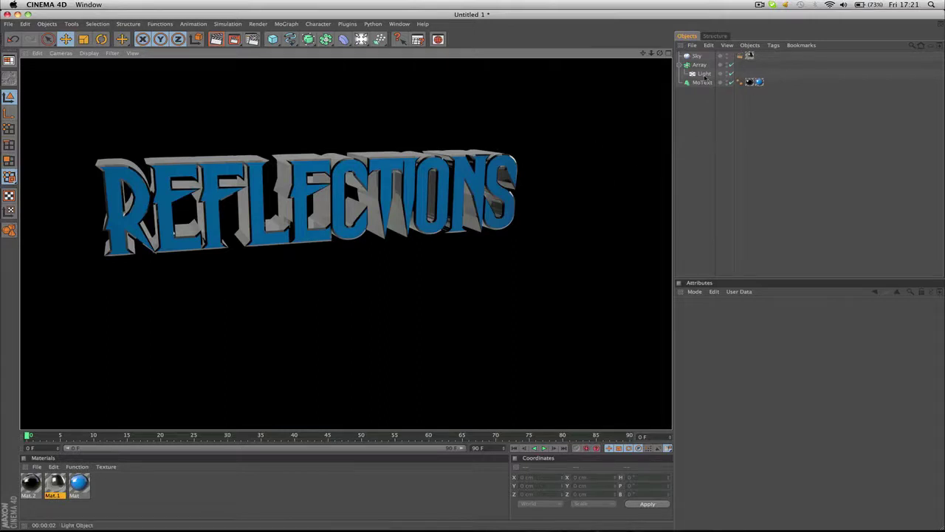
left_click(810, 366)
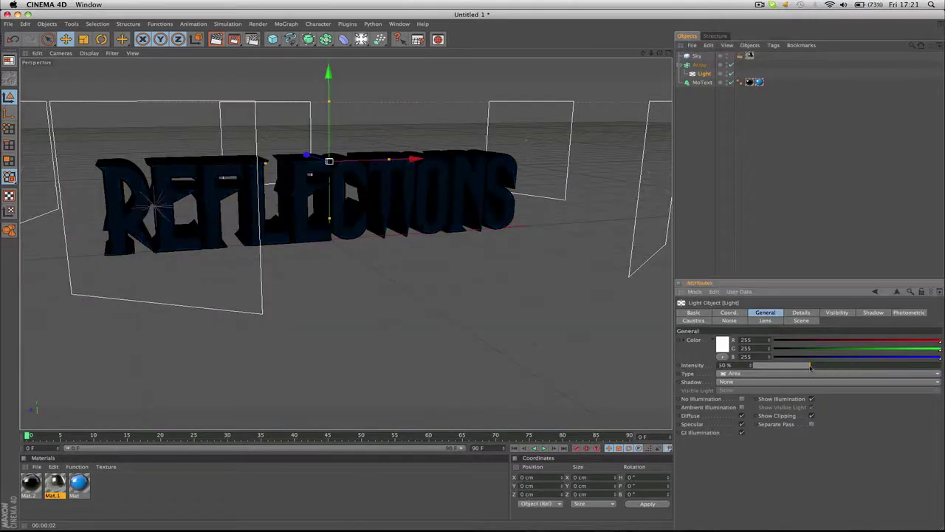
left_click_drag(810, 366, 801, 366)
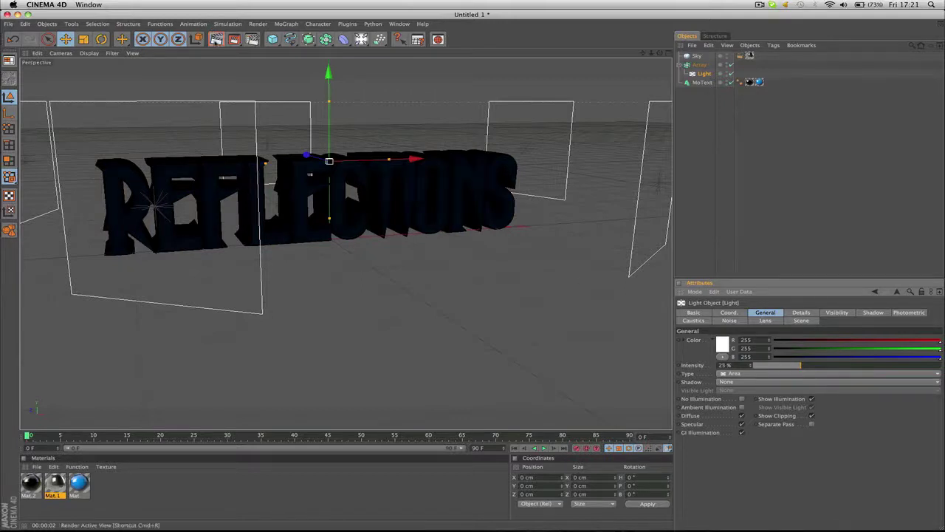
left_click(215, 39)
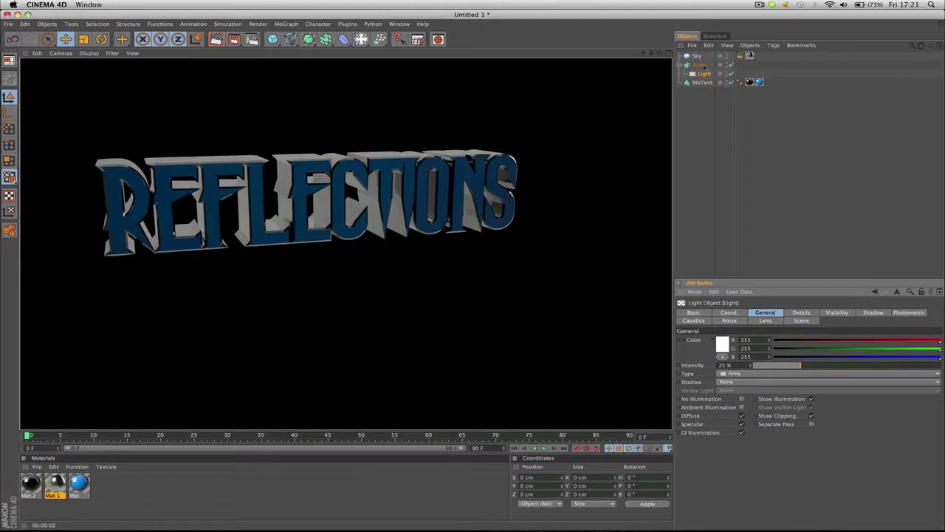
Set the light Array to 3 copies and render the active view.
left_click(699, 65)
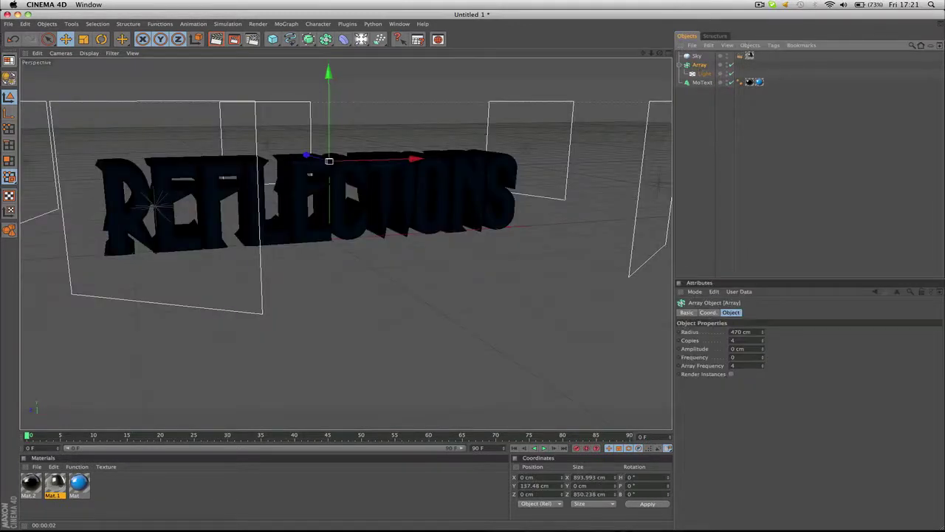
left_click(763, 343)
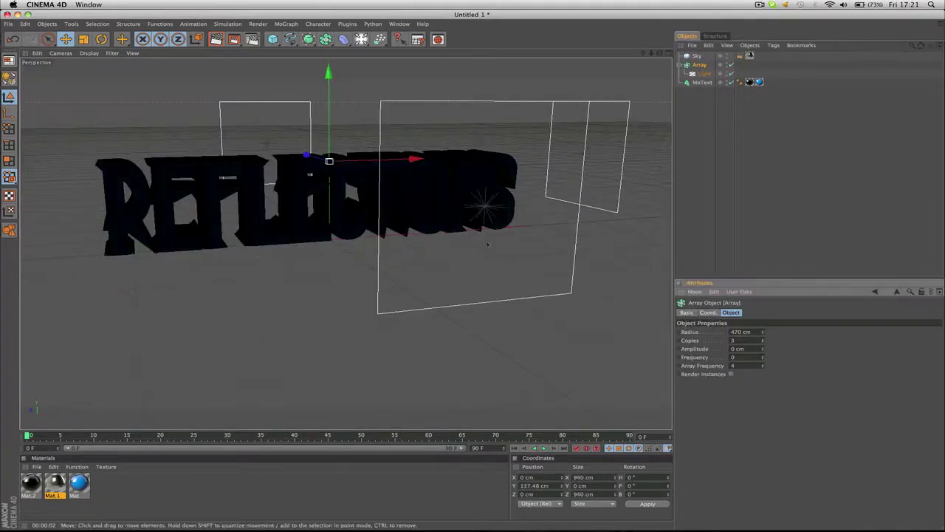
left_click(215, 39)
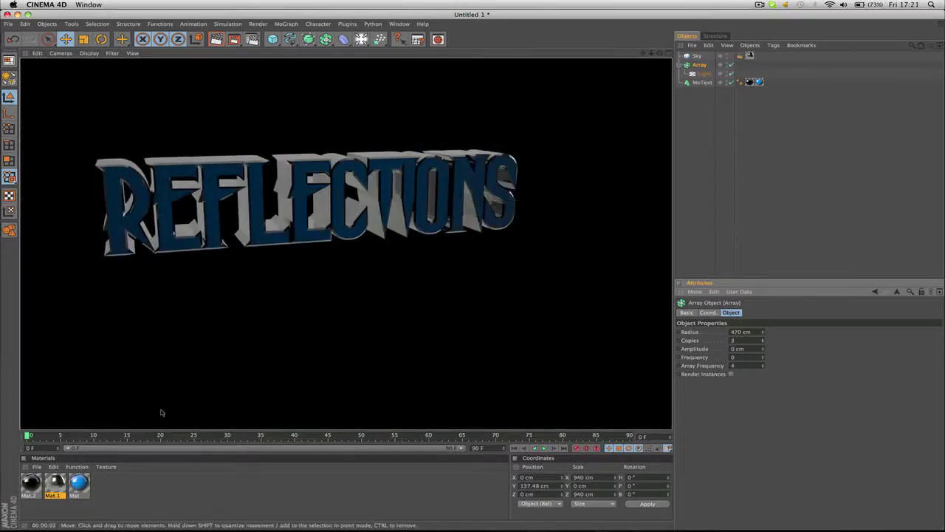
Replace Mat.1's Luminance texture with studio017.hdr, accepting a copy at the document location, and render the active view.
left_click(696, 56)
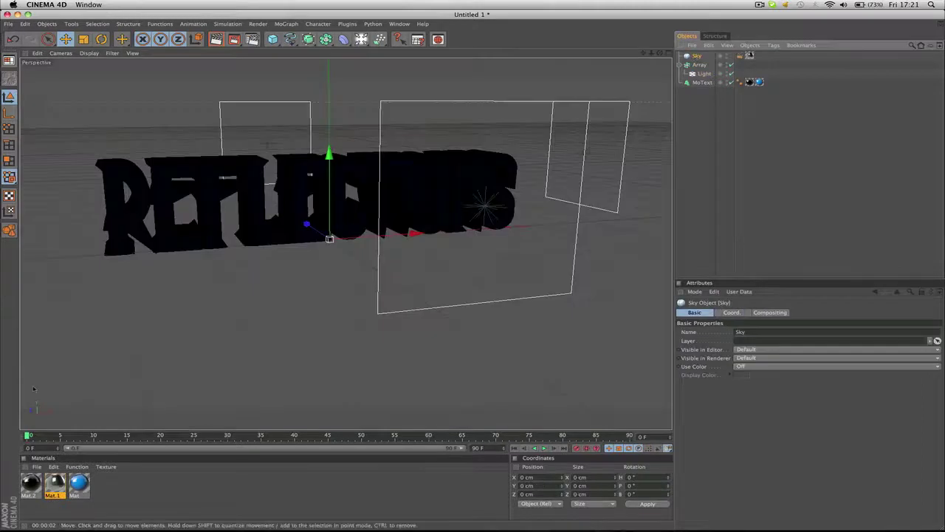
double_click(57, 485)
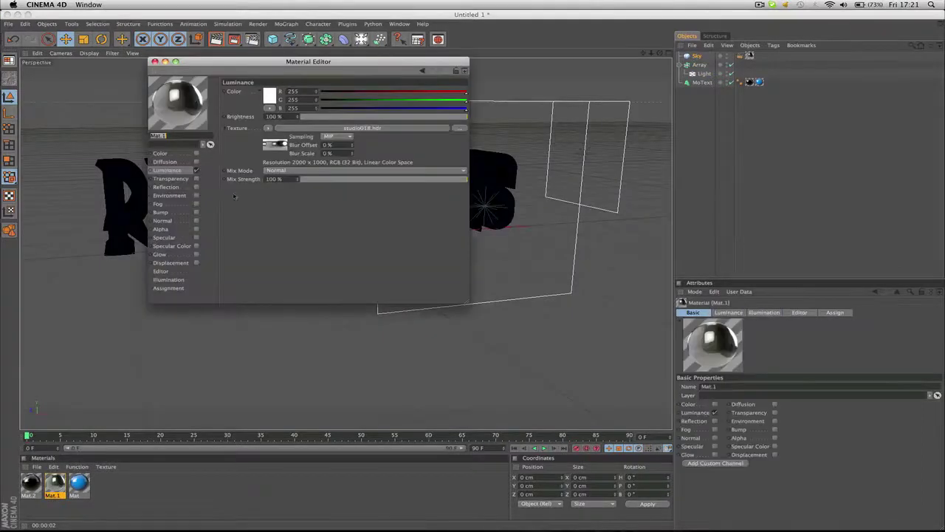
left_click(269, 129)
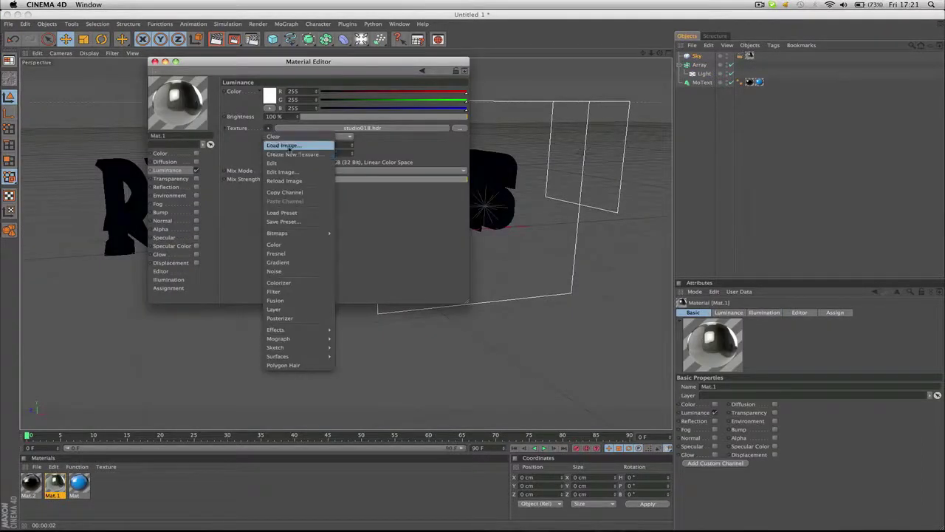
left_click(294, 146)
double_click(464, 219)
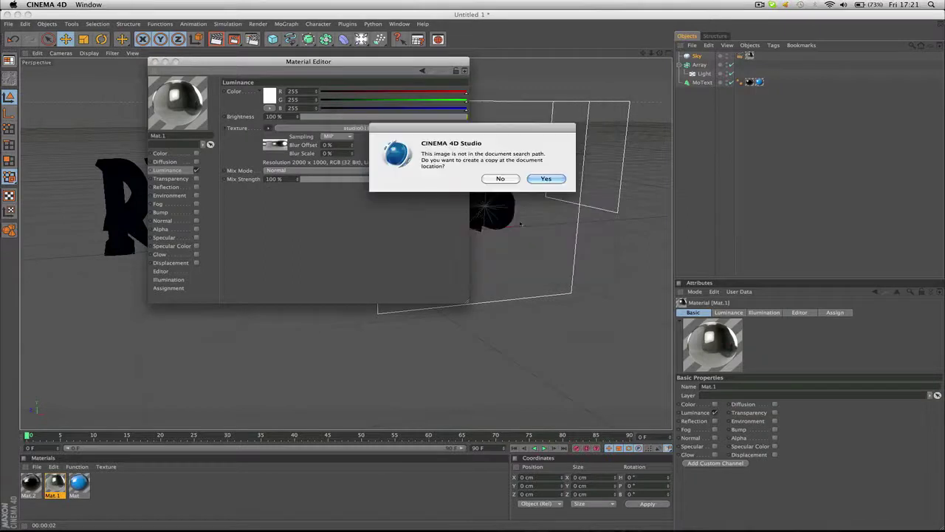
left_click(559, 179)
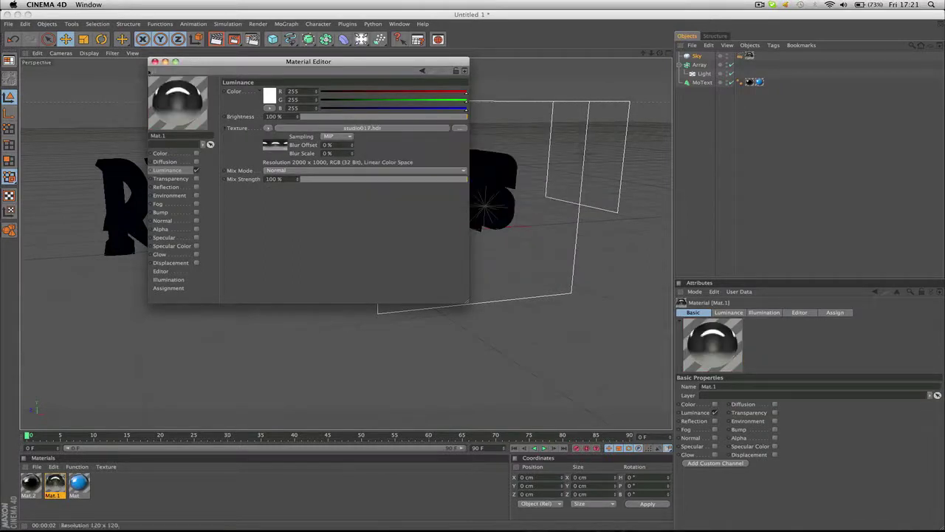
left_click(153, 62)
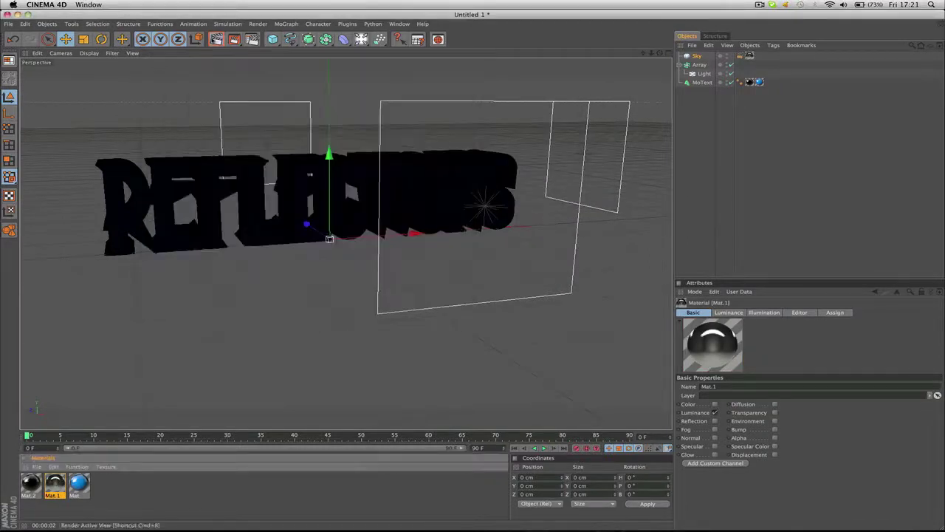
left_click(215, 39)
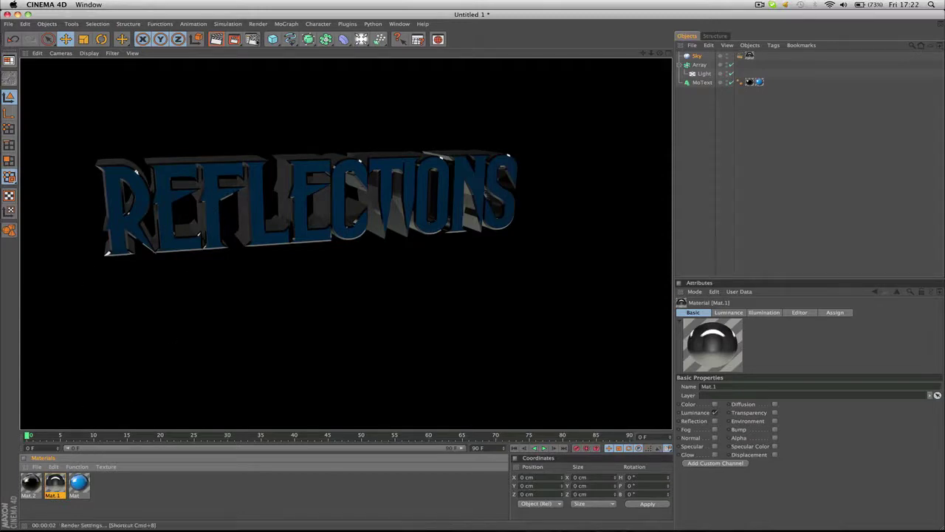
Enable Global Illumination in the render settings and render the active view.
left_click(252, 39)
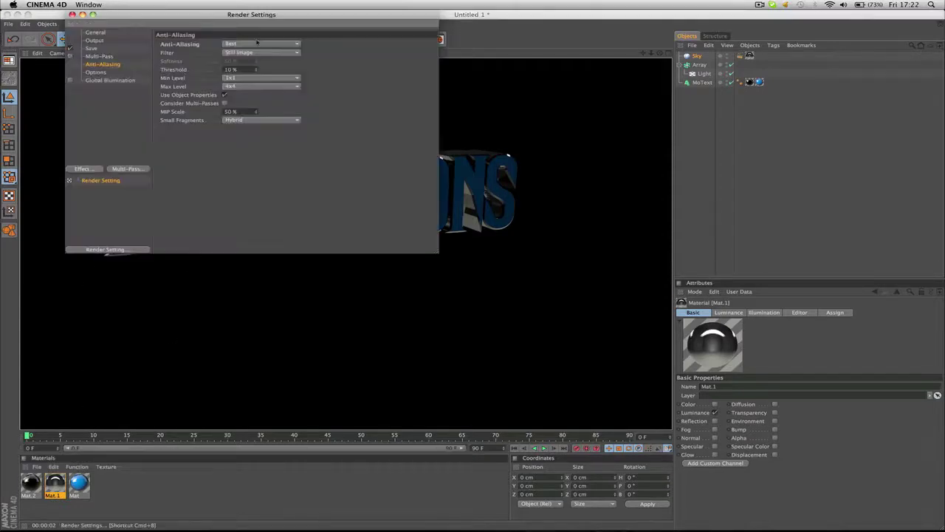
left_click(88, 170)
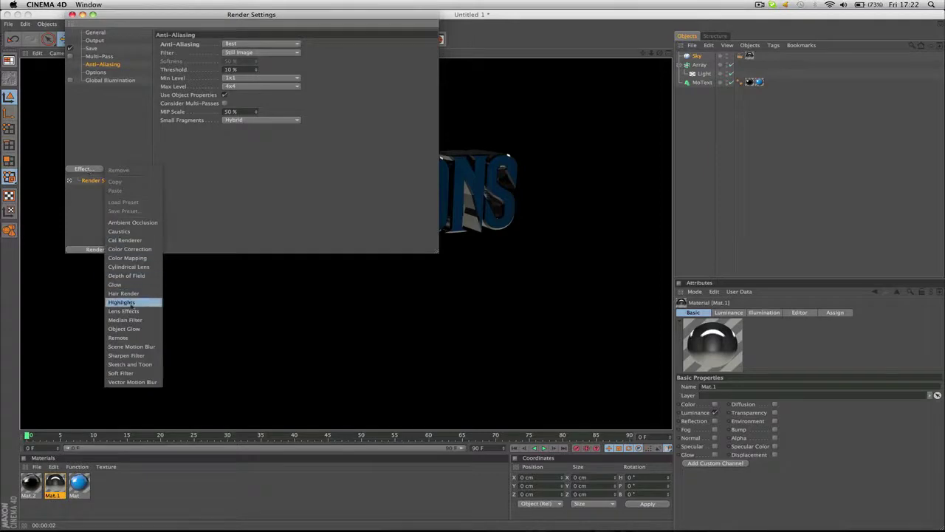
left_click(104, 106)
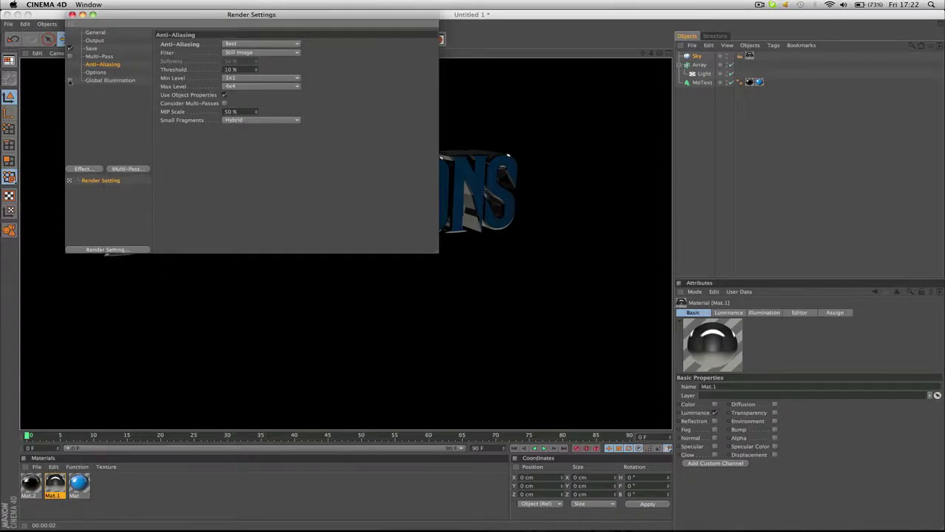
left_click(69, 79)
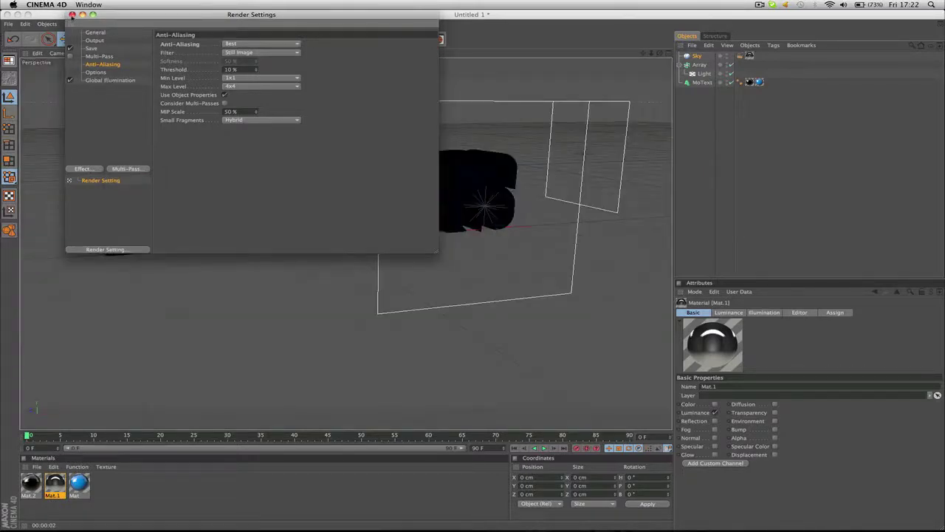
left_click(72, 15)
left_click(216, 39)
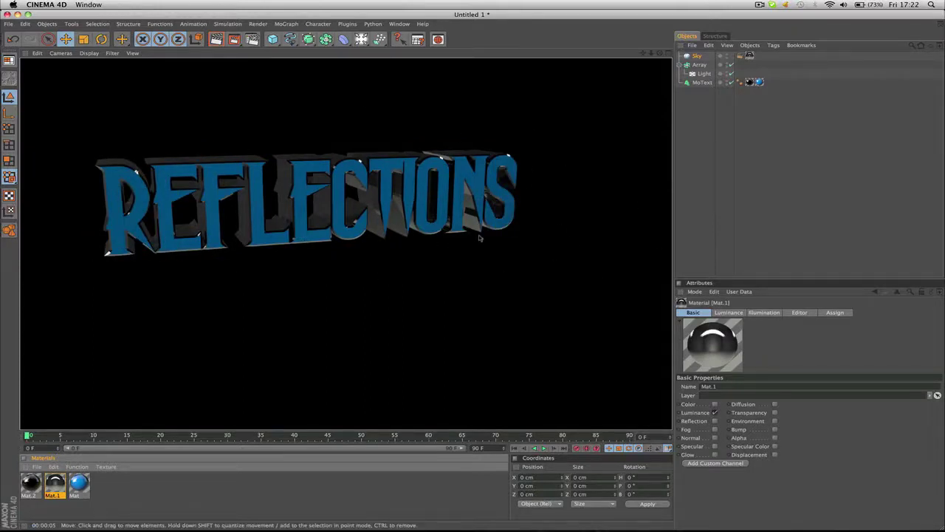
left_click(246, 369)
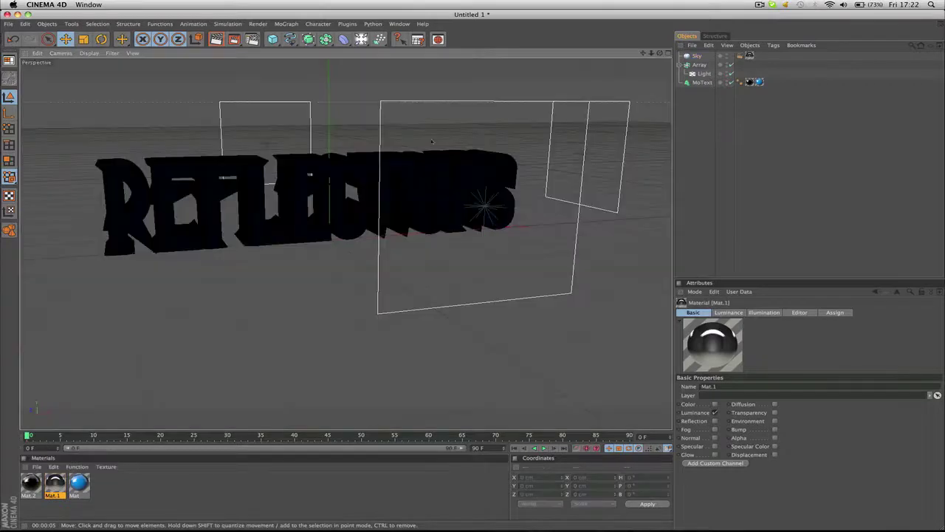
scroll(486, 99, "down", 5)
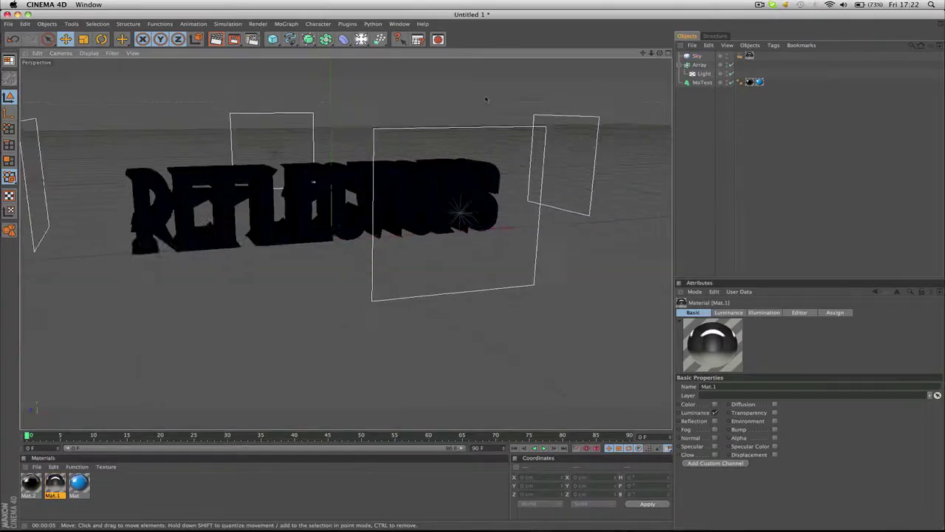
left_click(360, 39)
left_click(455, 110)
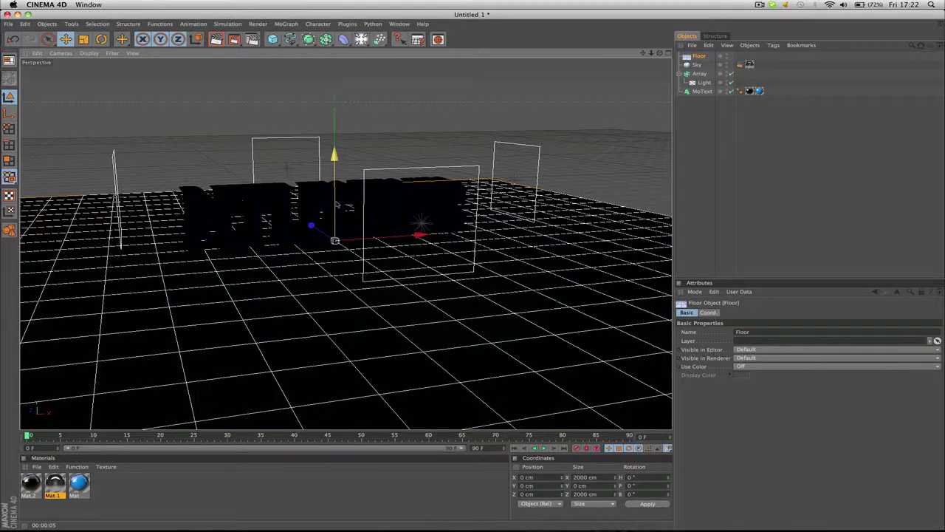
key("Delete")
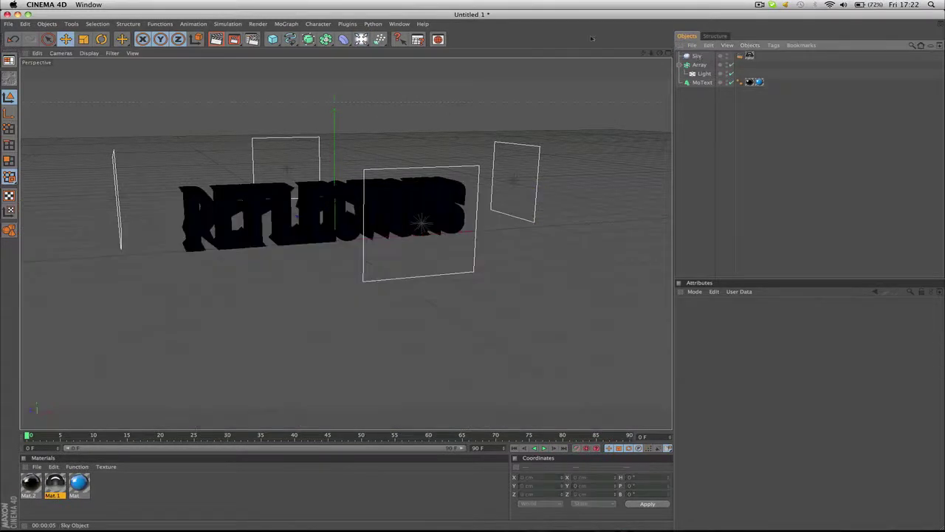
Add a Plane object and set its width and height to 800 cm each.
left_click(271, 39)
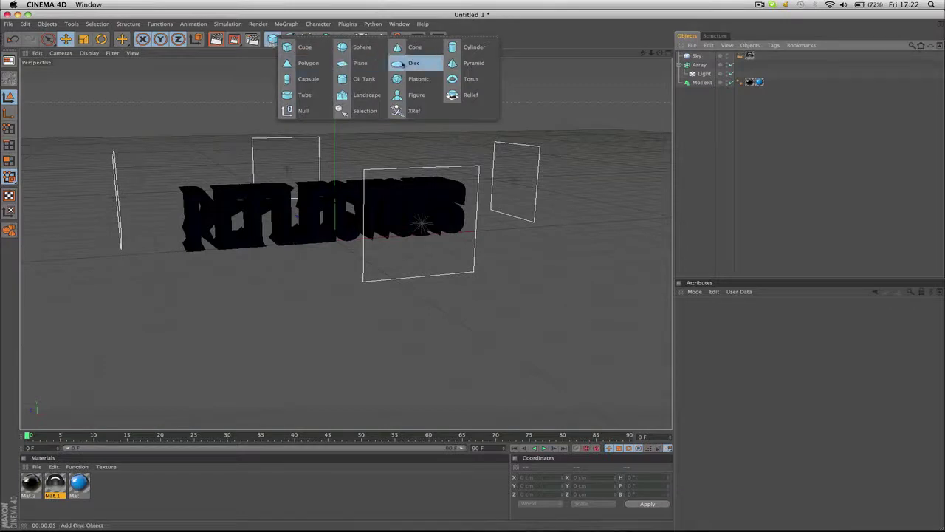
left_click(348, 62)
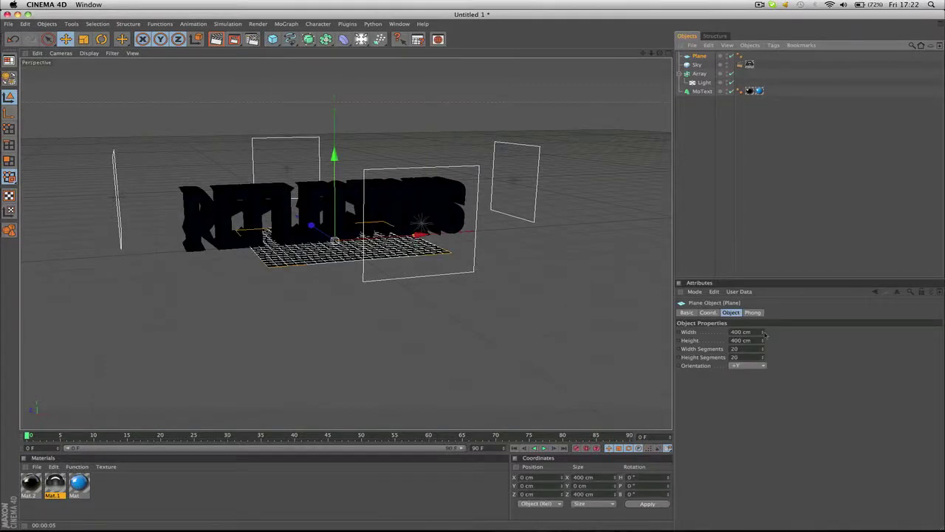
left_click_drag(764, 334, 731, 333)
type("500")
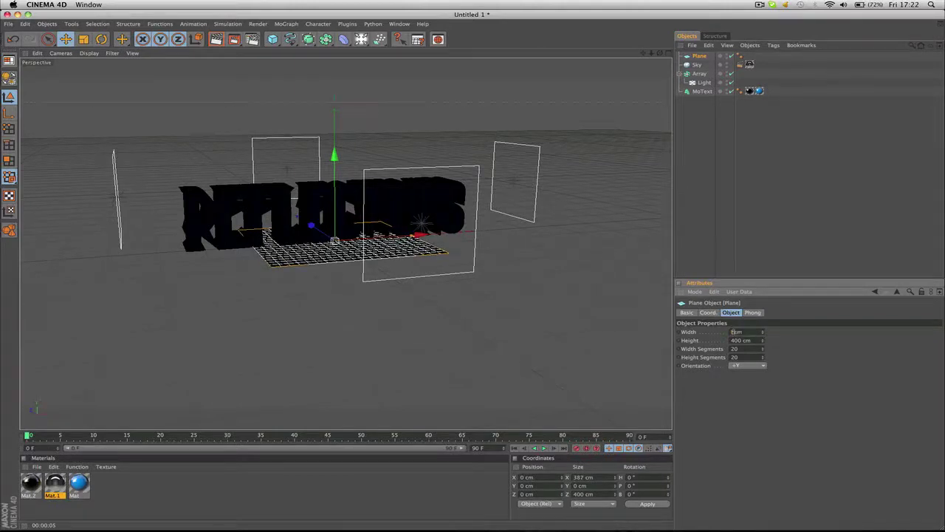
key("Return")
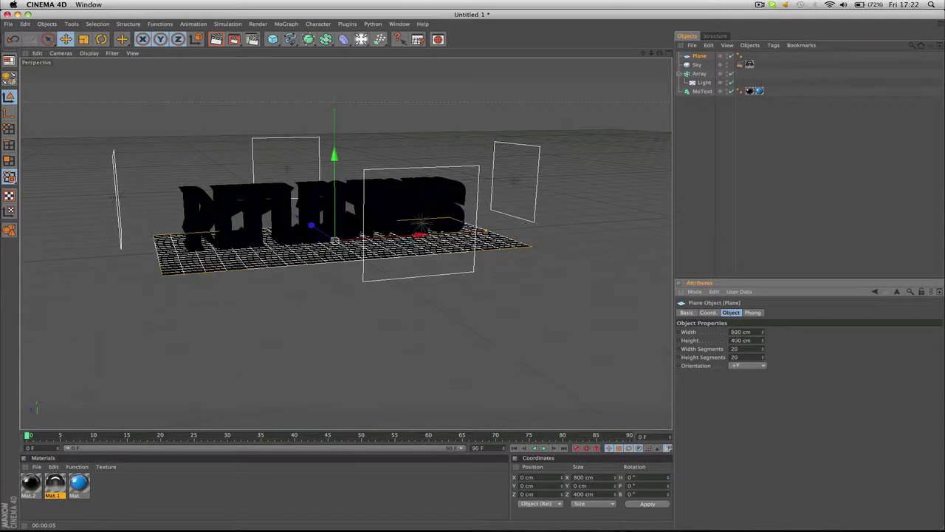
left_click_drag(741, 340, 700, 339)
type("800")
key("Return")
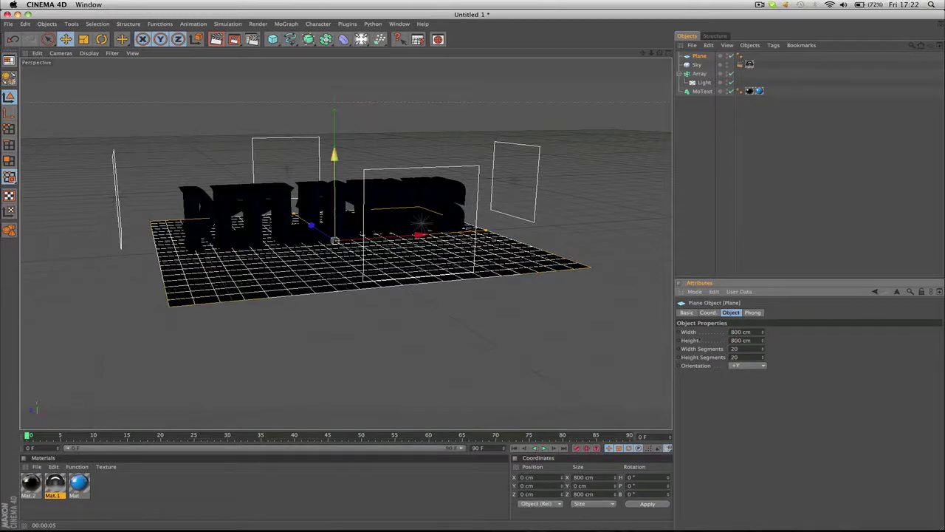
Raise the Plane above the text to about Y 374 cm and tilt its pitch to about -9.6°.
left_click_drag(334, 155, 334, 13)
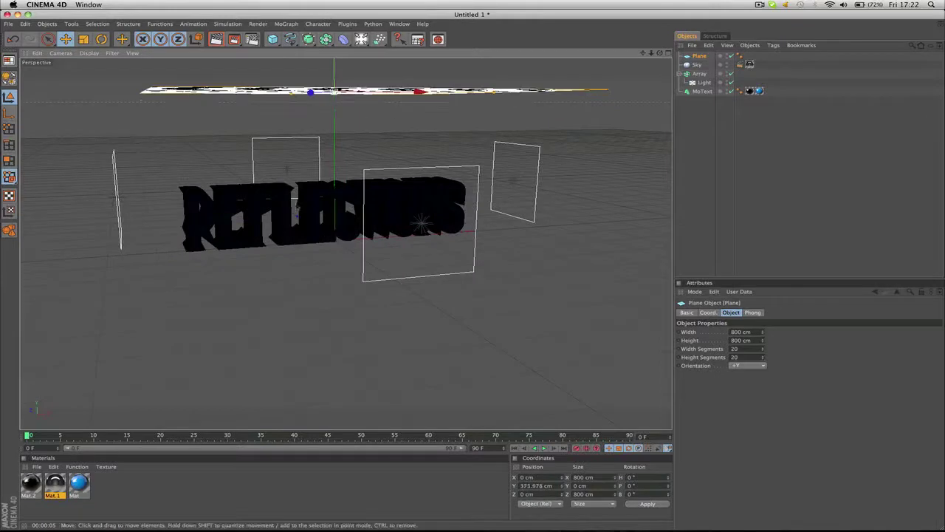
left_click(101, 39)
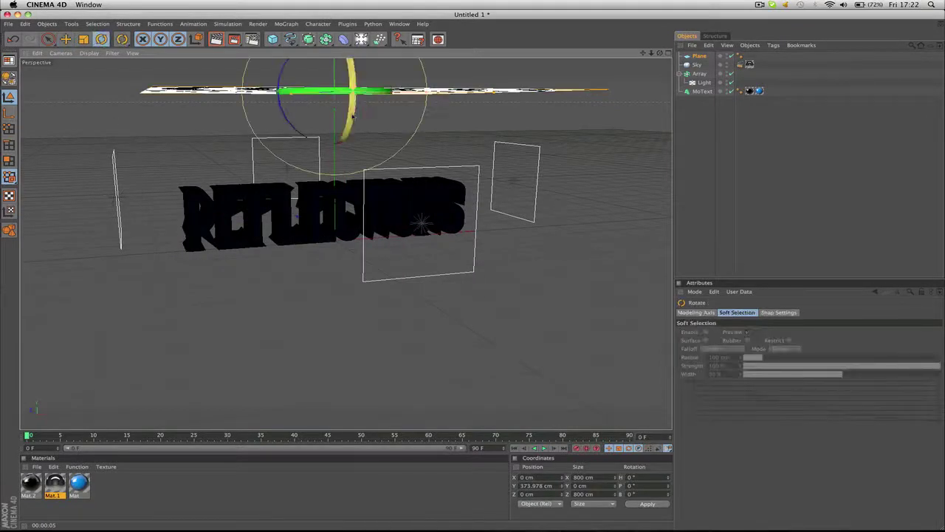
left_click_drag(351, 92, 356, 125)
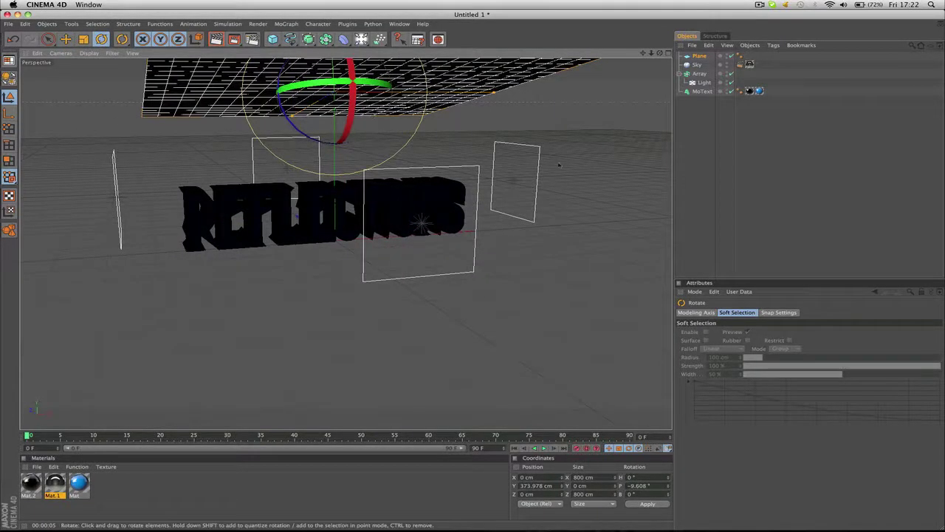
Resize the Plane to 700 cm in width and height and move it to about Y 391 cm, Z 99 cm.
scroll(623, 90, "down", 5)
scroll(622, 91, "up", 5)
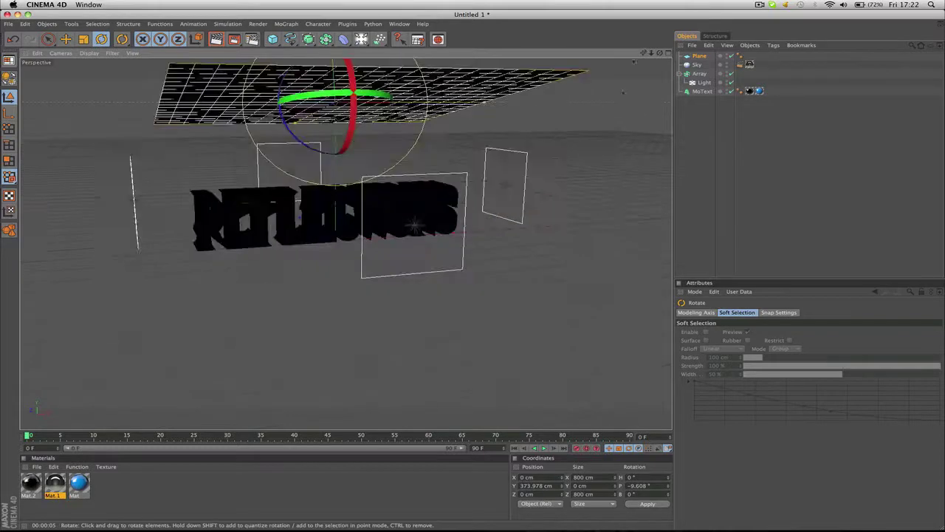
scroll(640, 82, "down", 1)
left_click_drag(660, 53, 799, 72)
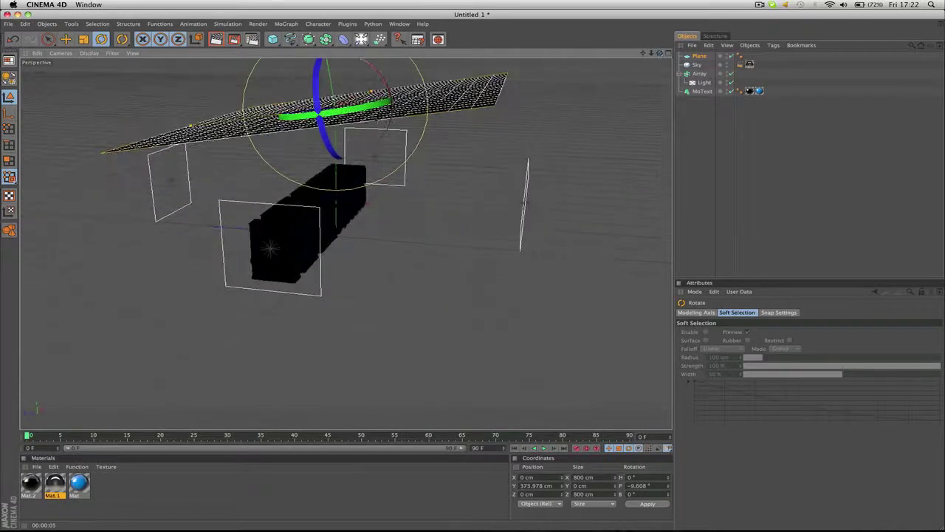
left_click(698, 56)
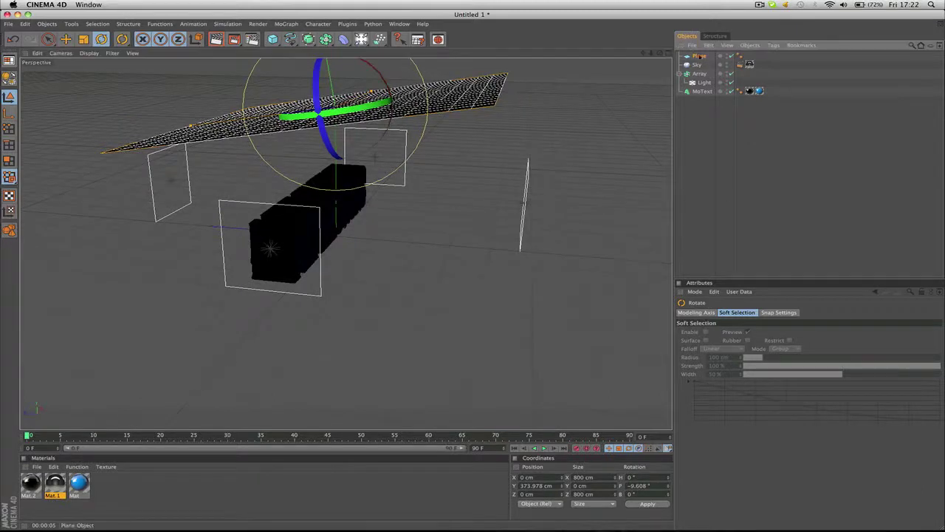
left_click_drag(742, 332, 704, 333)
type("700")
key("Return")
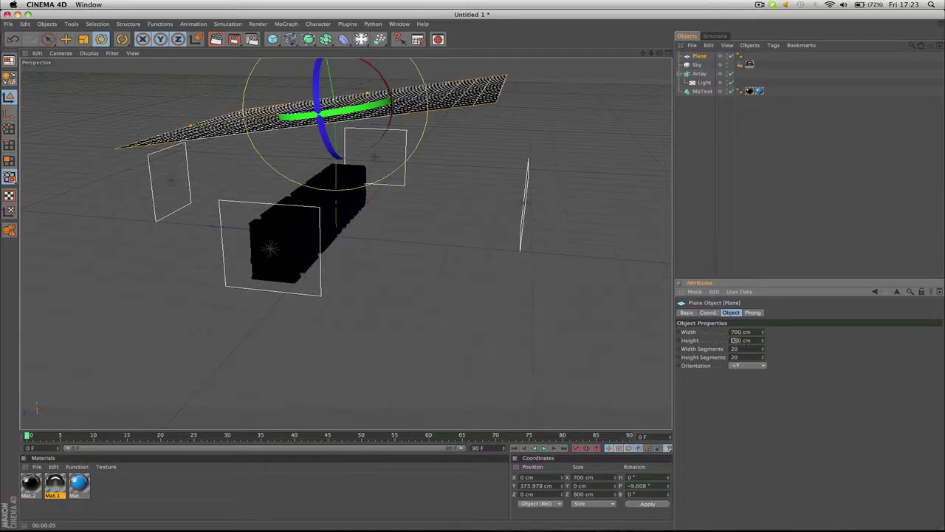
double_click(735, 340)
type("700")
key("Return")
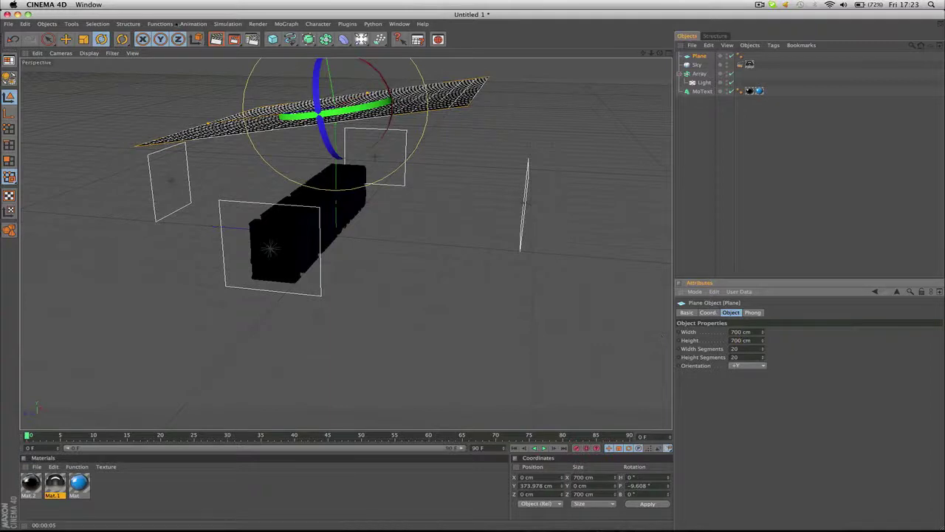
left_click(65, 39)
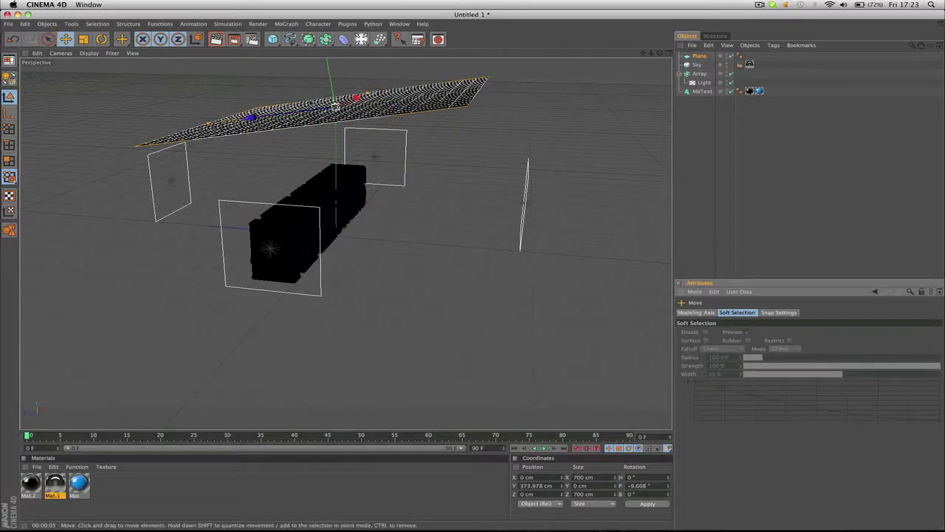
left_click_drag(325, 114, 293, 83)
Create a new material with Color and Specular disabled and white Luminance enabled, and apply it to the Plane.
double_click(103, 484)
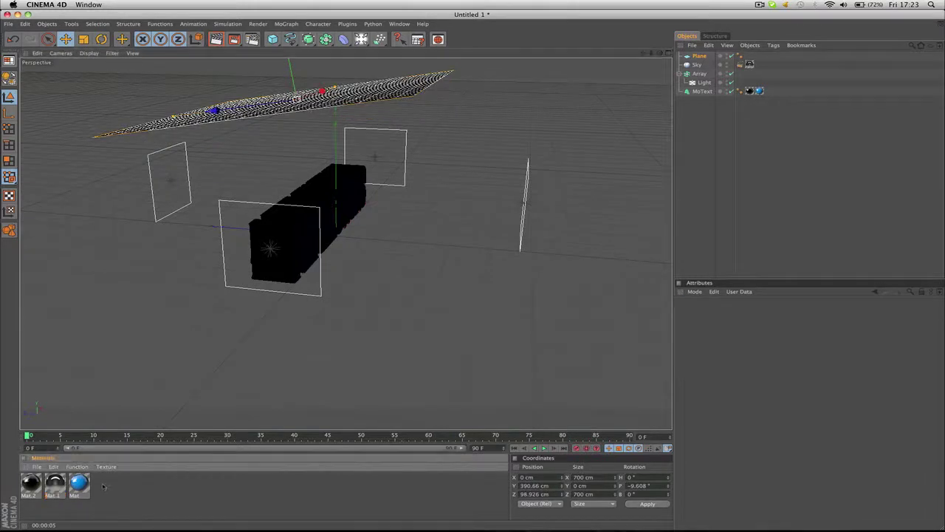
left_click(29, 484)
double_click(29, 484)
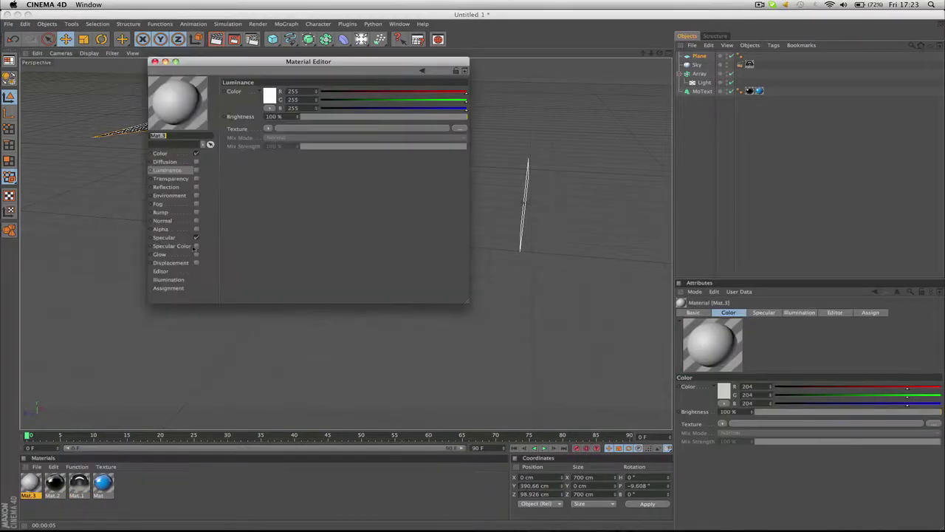
left_click(196, 153)
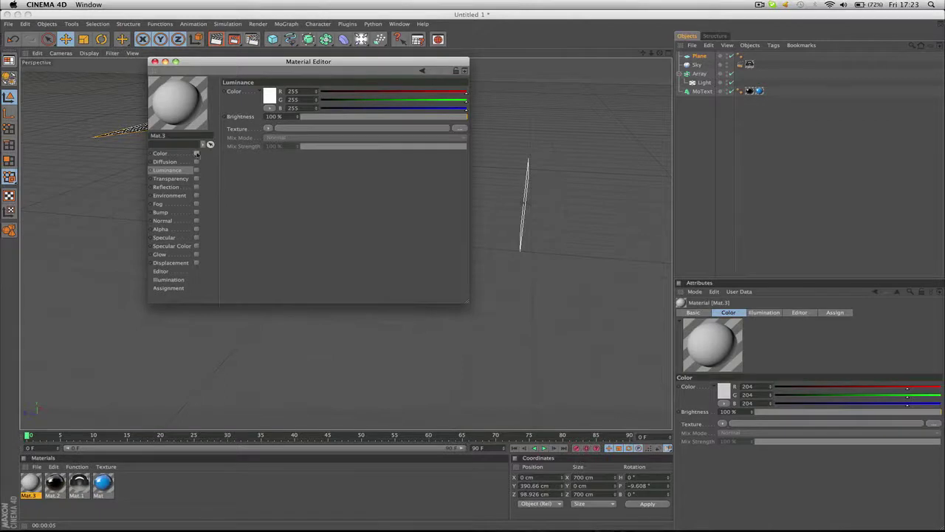
left_click(196, 170)
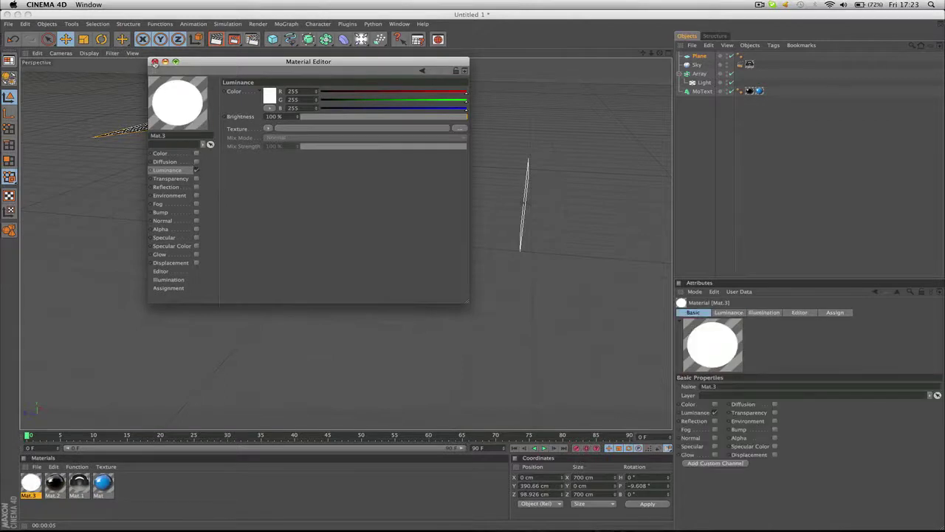
left_click(155, 61)
left_click_drag(233, 124, 233, 124)
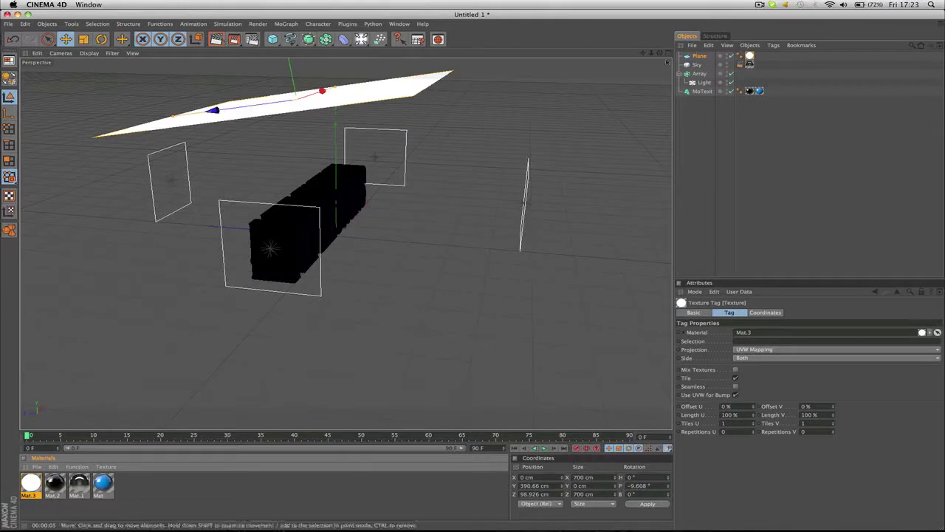
Add a Compositing tag to the Plane with Cast Shadows, Receive Shadows and Seen by Camera disabled, and render the active view.
left_click_drag(660, 53, 719, 104)
scroll(545, 131, "up", 5)
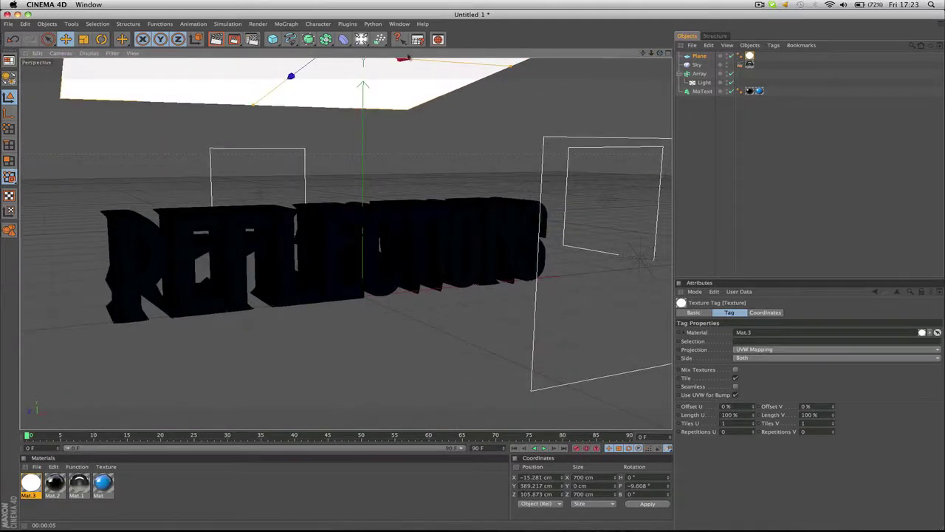
right_click(702, 56)
mouse_move(729, 62)
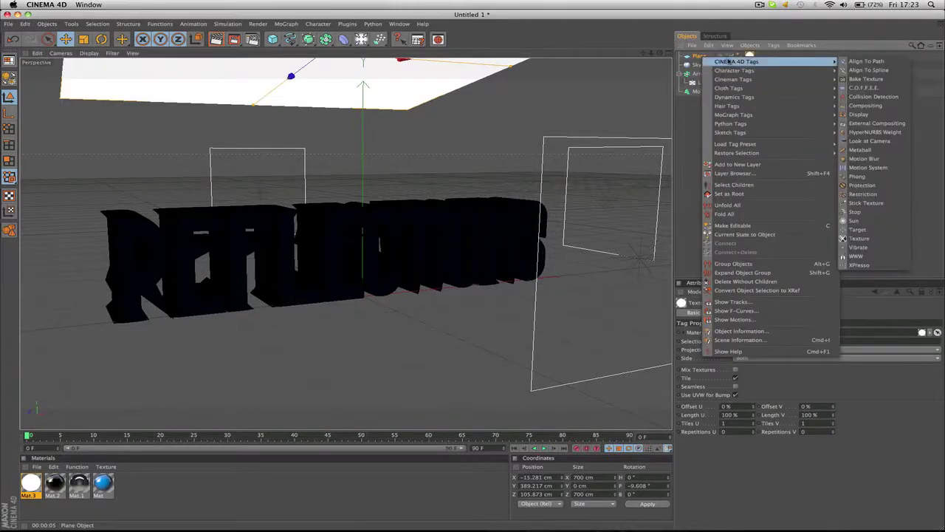
left_click(870, 105)
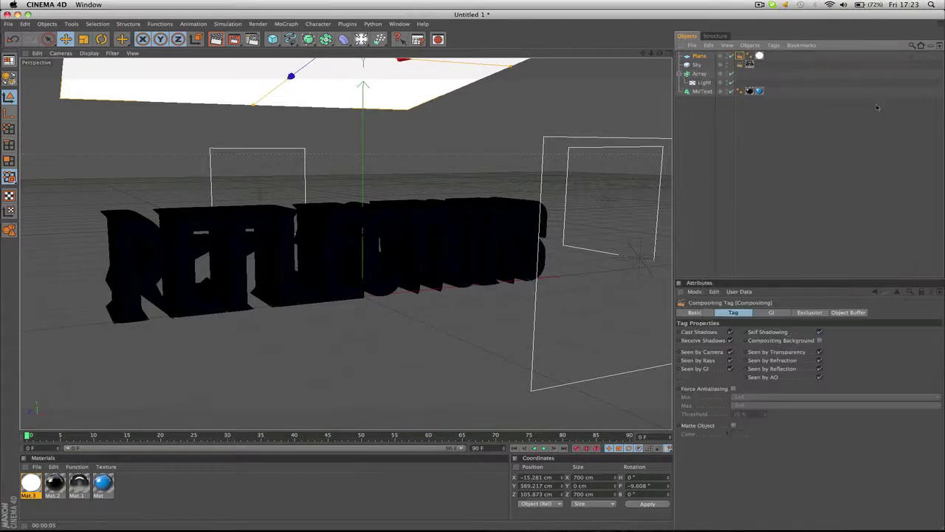
left_click(730, 332)
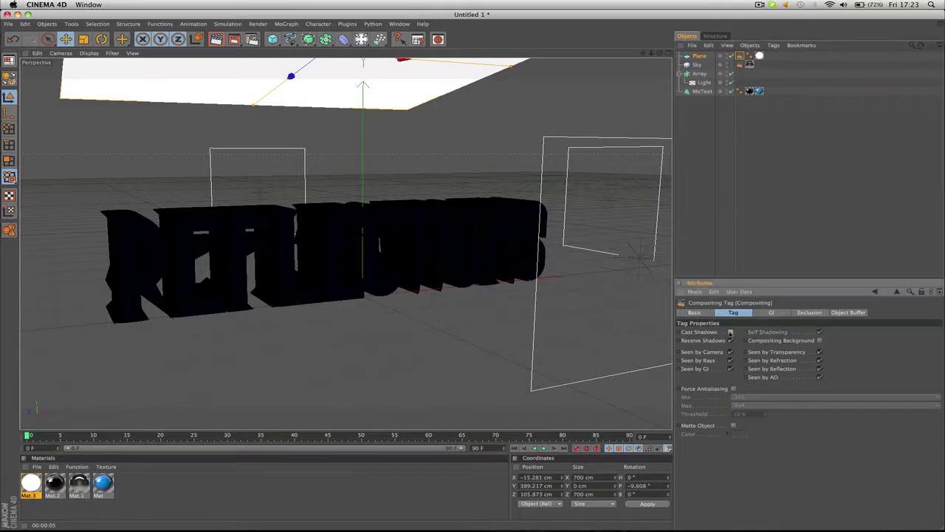
left_click(731, 341)
left_click(731, 352)
key("super+r")
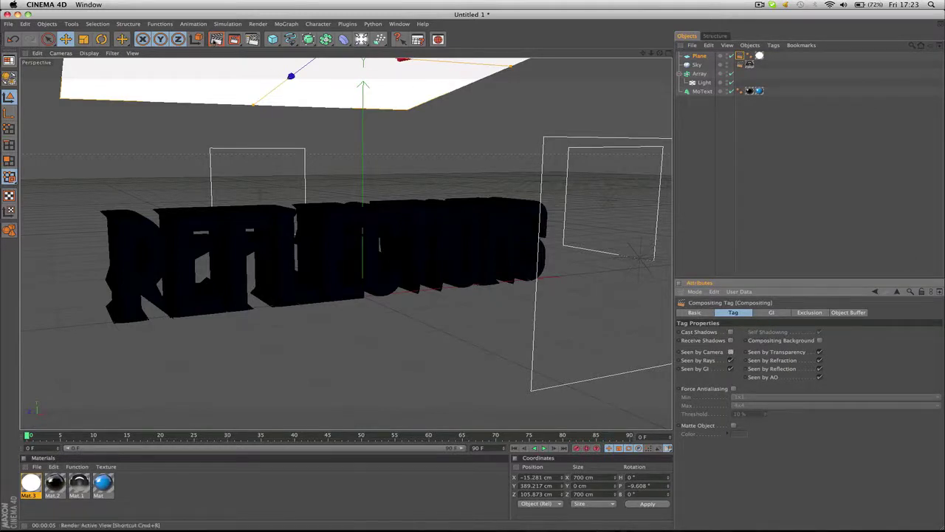